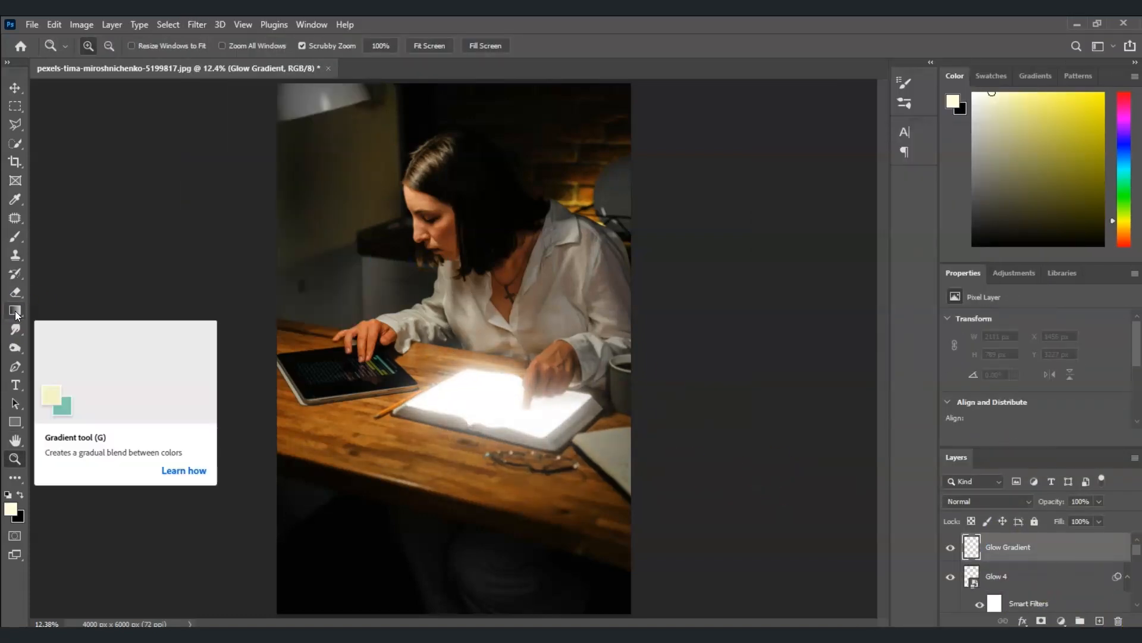
{"action": "left_click", "coordinate": [113, 46]}
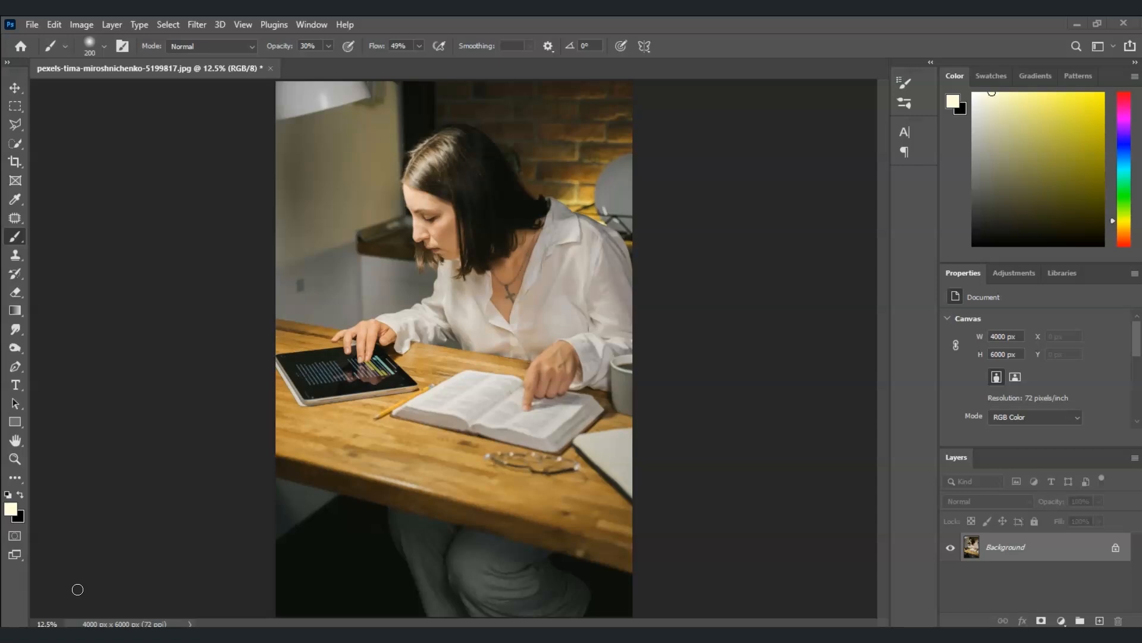
Duplicate the Background layer and rename the copy "book".
{"action": "key", "text": "z"}
{"action": "key", "text": "ctrl+0"}
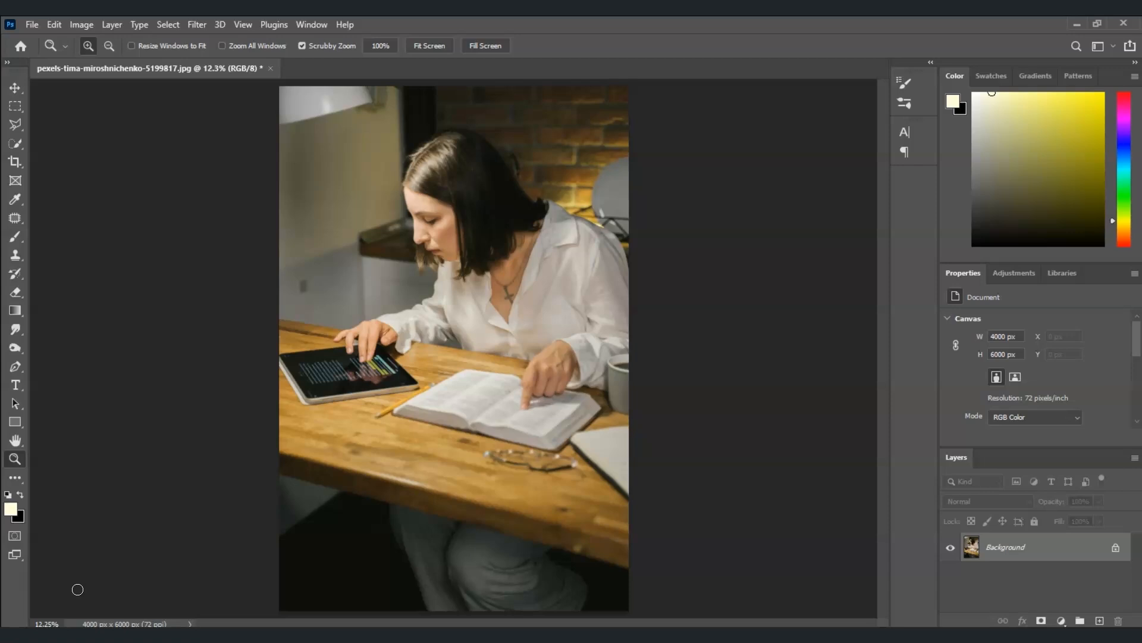
{"action": "left_click", "coordinate": [1019, 548]}
{"action": "key", "text": "ctrl+j"}
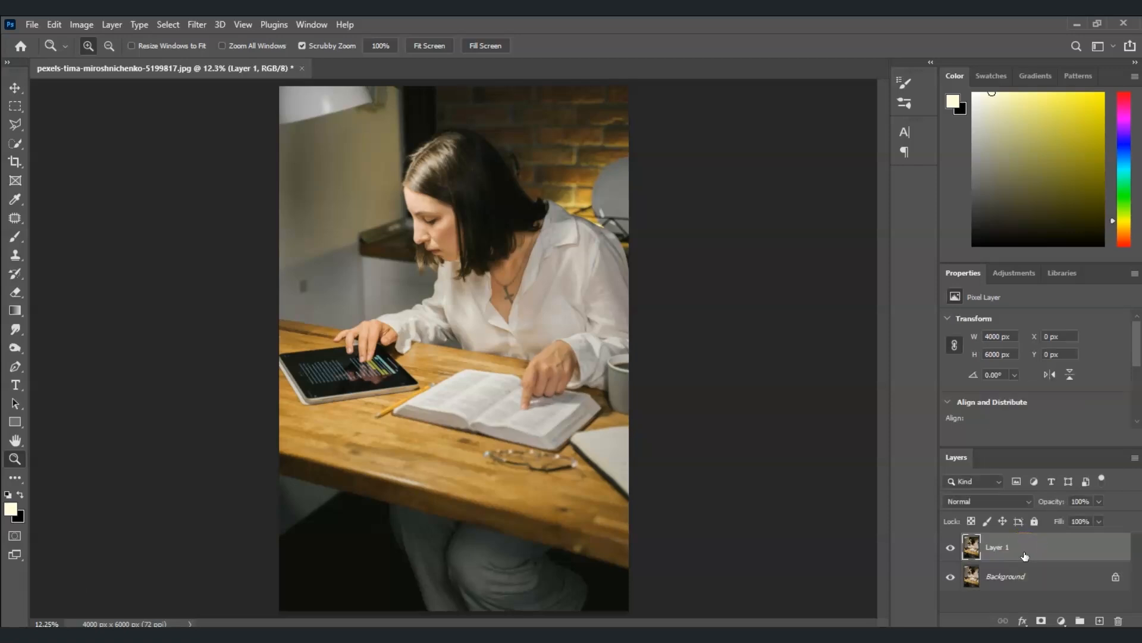
{"action": "left_click", "coordinate": [1015, 550]}
{"action": "double_click", "coordinate": [1008, 549]}
{"action": "type", "text": "book"}
{"action": "left_click", "coordinate": [982, 574]}
{"action": "left_click", "coordinate": [1003, 552]}
{"action": "left_click", "coordinate": [991, 548]}
{"action": "left_click", "coordinate": [1065, 589]}
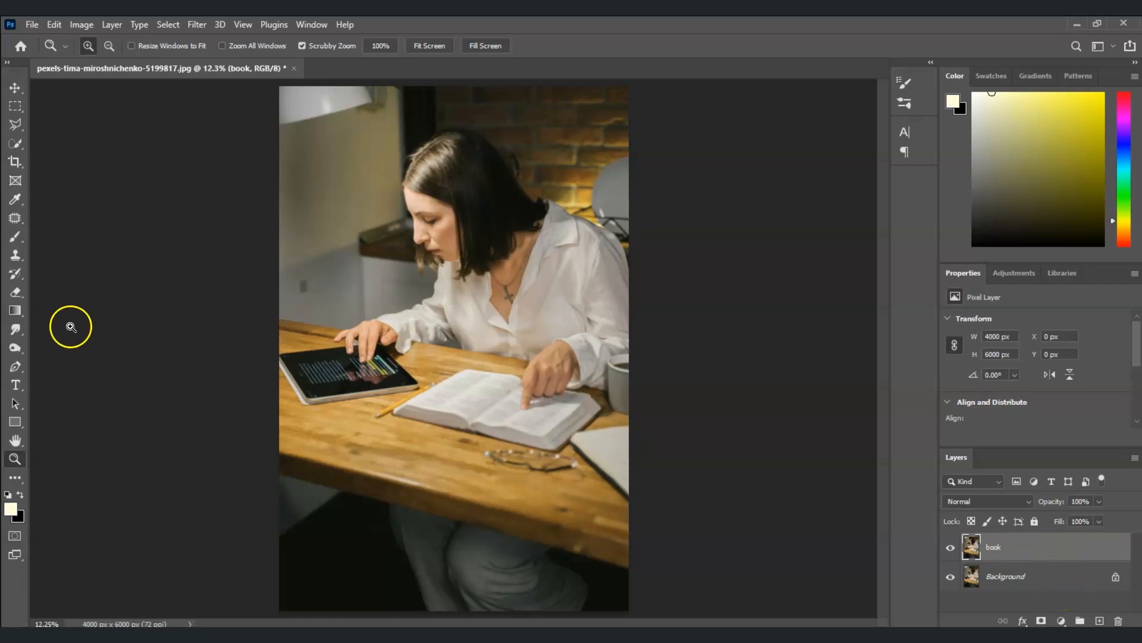
Draw a closed Pen tool path around the open book's pages, following the outline of the pointing finger and hand to exclude them.
{"action": "left_click", "coordinate": [16, 367]}
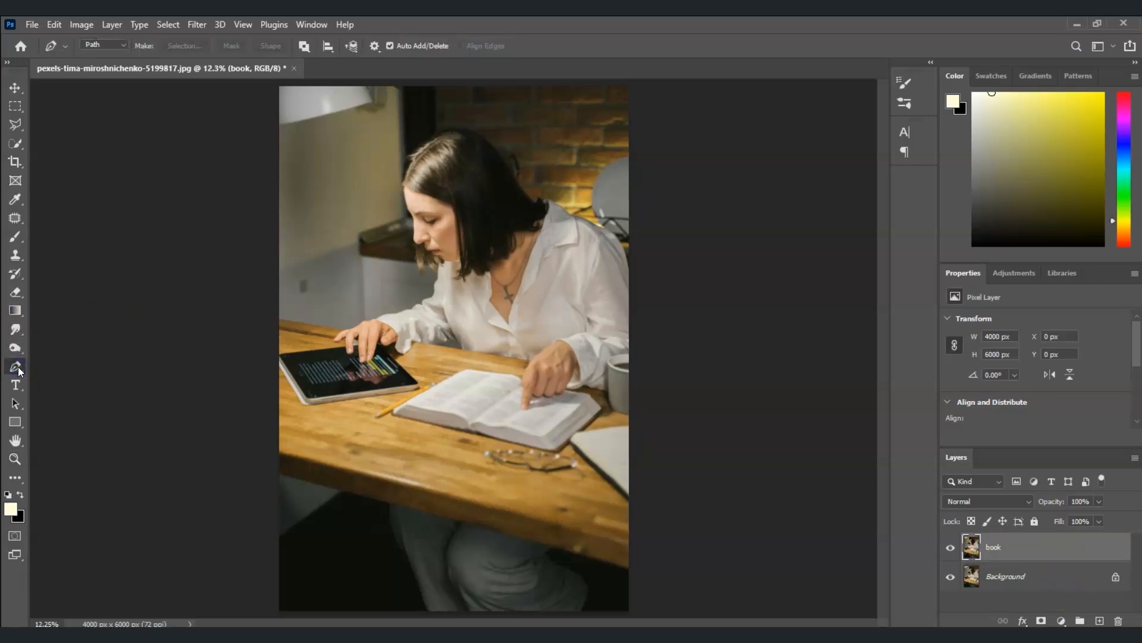
{"action": "left_click", "coordinate": [17, 369]}
{"action": "key", "text": "z"}
{"action": "left_click", "coordinate": [493, 401]}
{"action": "left_click", "coordinate": [535, 402]}
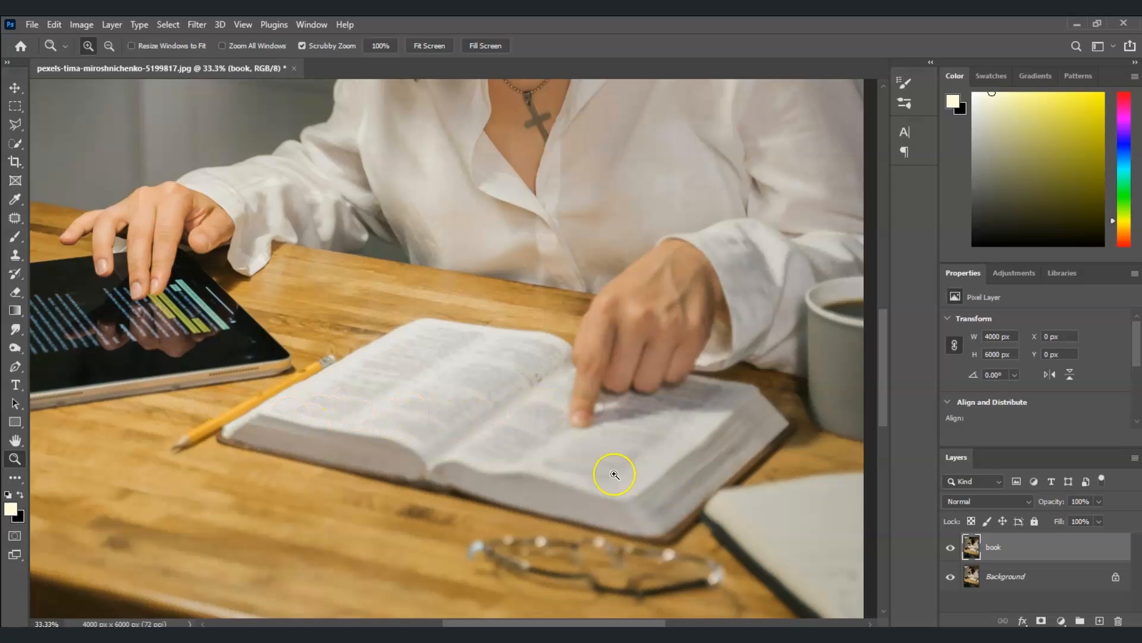
{"action": "key", "text": "p"}
{"action": "left_click", "coordinate": [759, 391]}
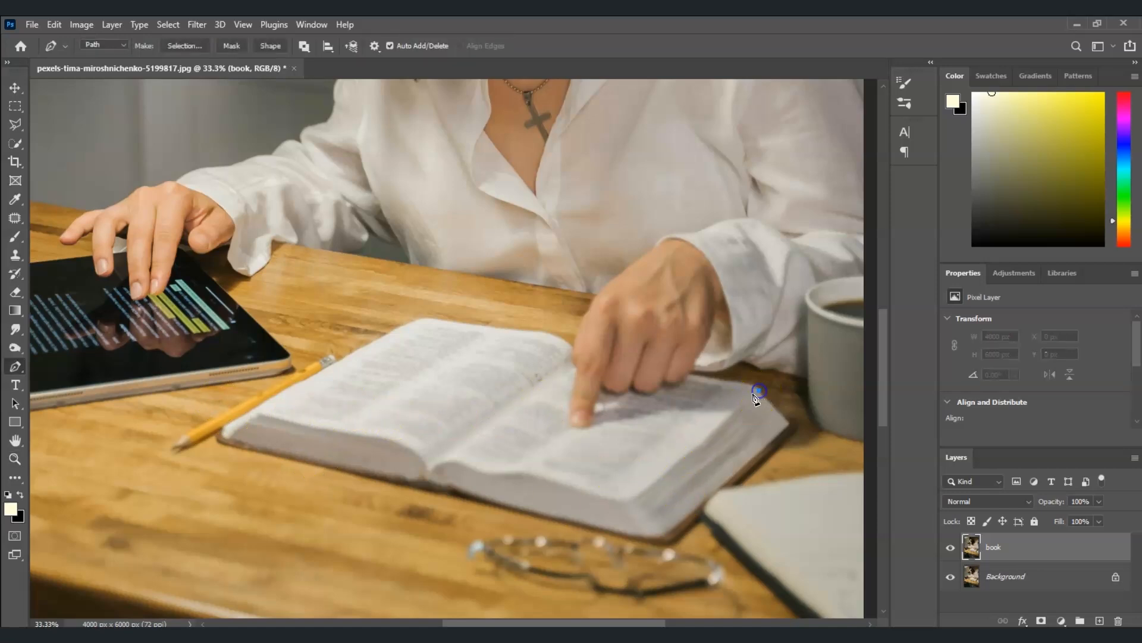
{"action": "left_click", "coordinate": [743, 404]}
{"action": "left_click", "coordinate": [710, 433]}
{"action": "left_click", "coordinate": [677, 463]}
{"action": "left_click", "coordinate": [639, 492]}
{"action": "left_click", "coordinate": [597, 494]}
{"action": "left_click", "coordinate": [536, 474]}
{"action": "left_click", "coordinate": [504, 474]}
{"action": "left_click", "coordinate": [432, 467]}
{"action": "left_click", "coordinate": [363, 436]}
{"action": "left_click", "coordinate": [263, 415]}
{"action": "left_click", "coordinate": [320, 375]}
{"action": "left_click", "coordinate": [413, 323]}
{"action": "left_click", "coordinate": [491, 327]}
{"action": "left_click", "coordinate": [573, 346]}
{"action": "left_click", "coordinate": [574, 389]}
{"action": "left_click", "coordinate": [575, 429]}
{"action": "left_click", "coordinate": [595, 414]}
{"action": "left_click", "coordinate": [597, 401]}
{"action": "left_click", "coordinate": [602, 387]}
{"action": "left_click", "coordinate": [629, 387]}
{"action": "left_click", "coordinate": [657, 389]}
{"action": "left_click", "coordinate": [691, 374]}
{"action": "left_click", "coordinate": [720, 378]}
{"action": "left_click", "coordinate": [752, 383]}
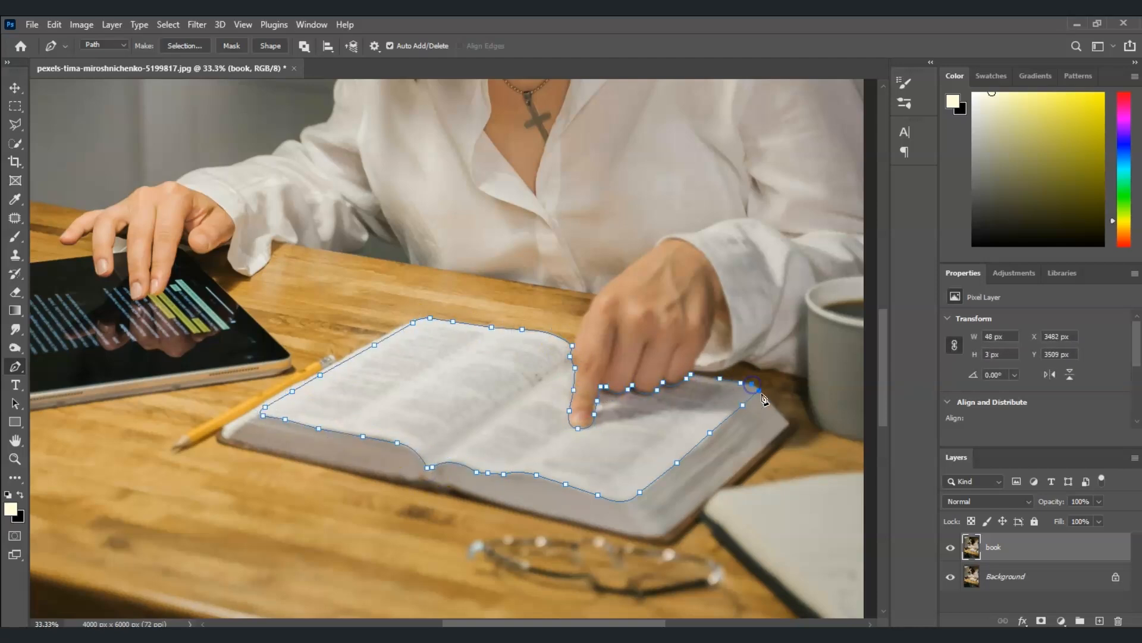
Convert the path around the pages into a new anti-aliased selection with a 1-pixel feather radius.
{"action": "right_click", "coordinate": [458, 376]}
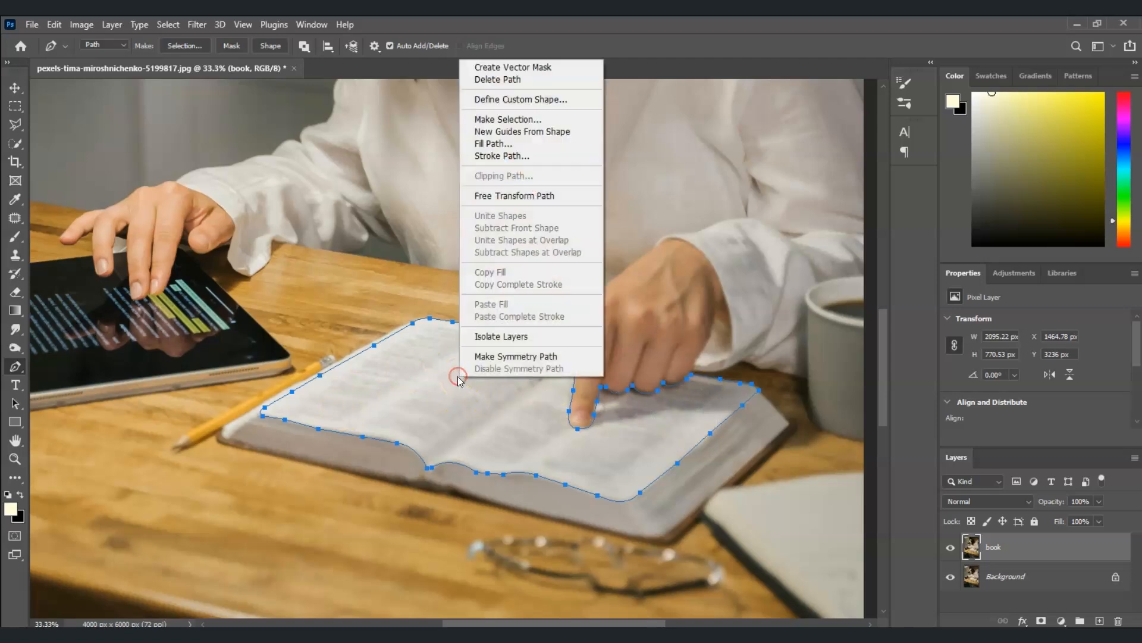
{"action": "left_click", "coordinate": [539, 119]}
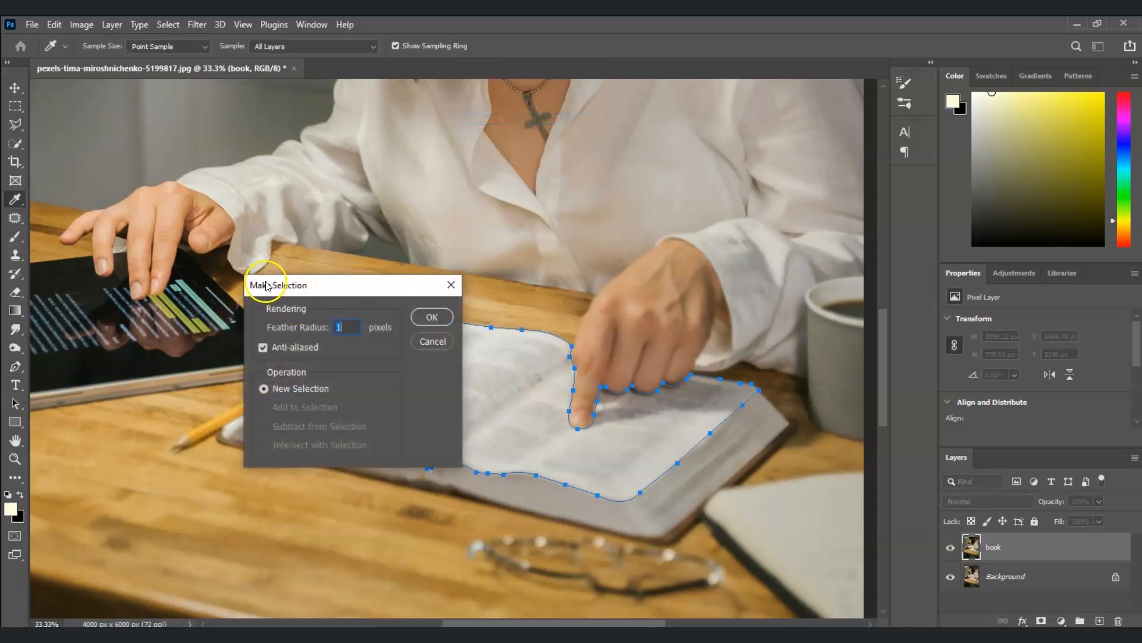
{"action": "left_click_drag", "start_coordinate": [274, 288], "coordinate": [301, 269]}
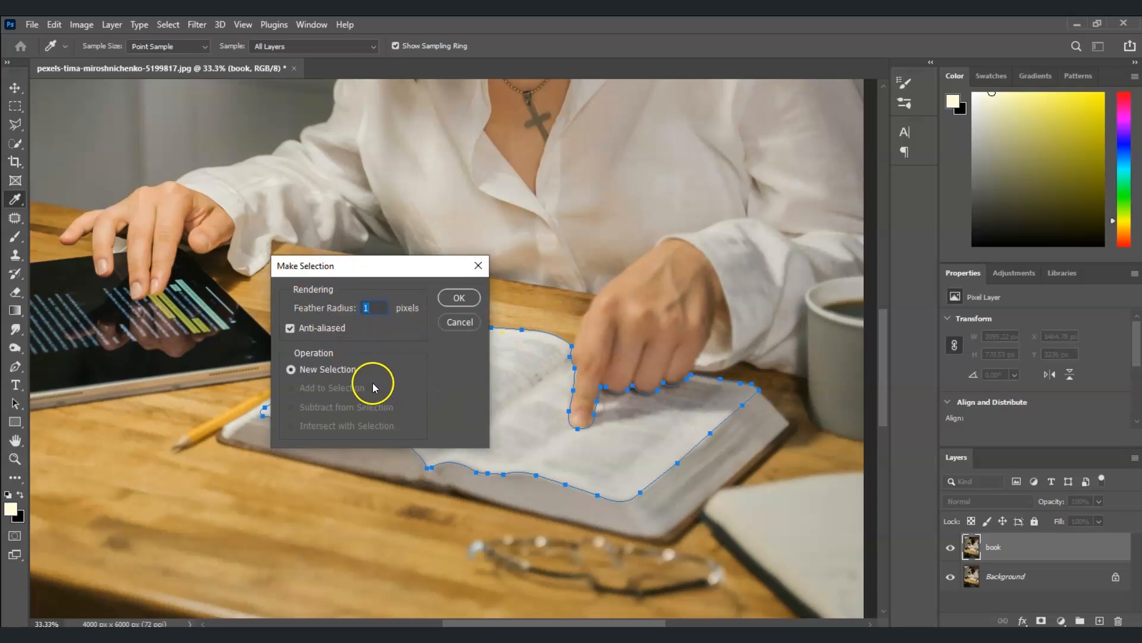
{"action": "left_click", "coordinate": [458, 297]}
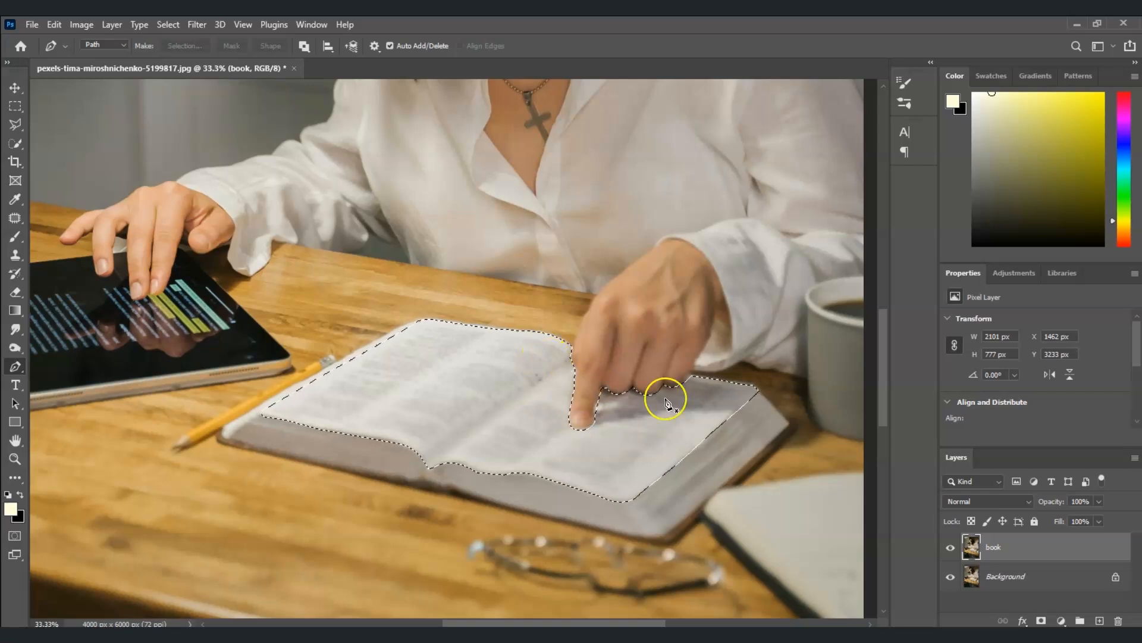
Mask the book layer to the selected pages, feather the mask by 3.5 px, and check the cutout with the Background hidden.
{"action": "left_click", "coordinate": [1042, 621]}
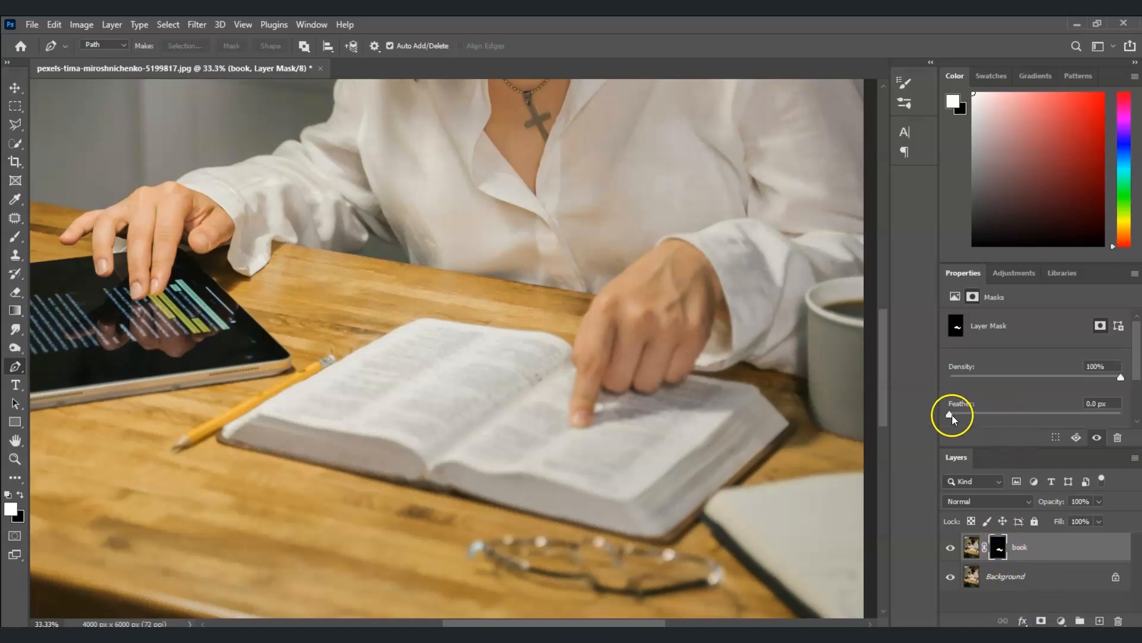
{"action": "left_click_drag", "start_coordinate": [952, 415], "coordinate": [965, 415]}
{"action": "left_click", "coordinate": [952, 577]}
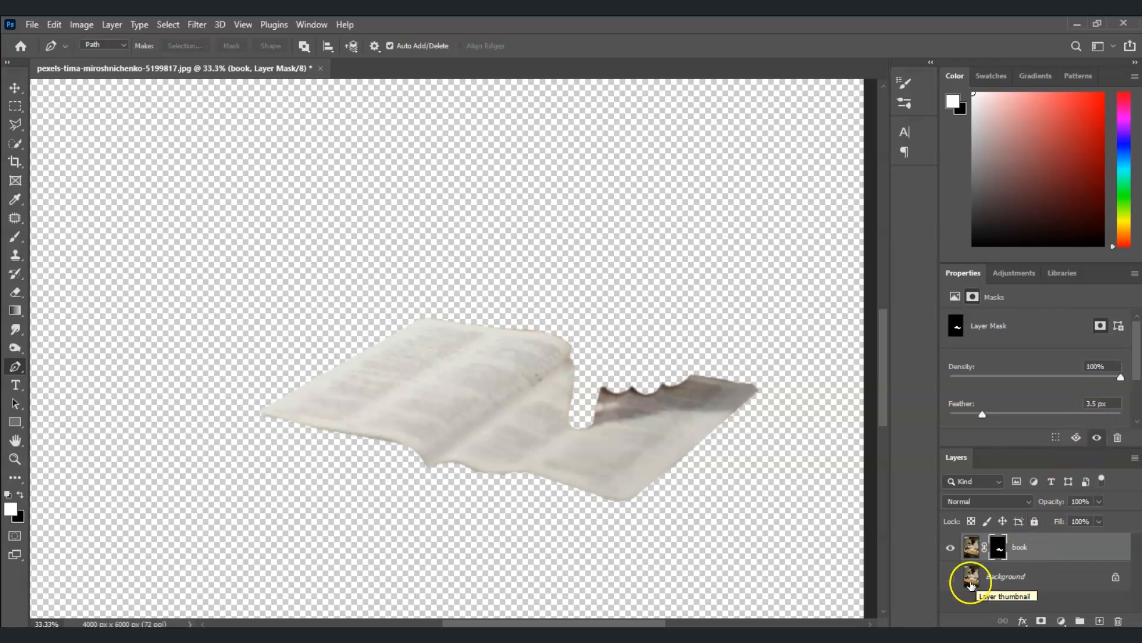
{"action": "left_click", "coordinate": [951, 575]}
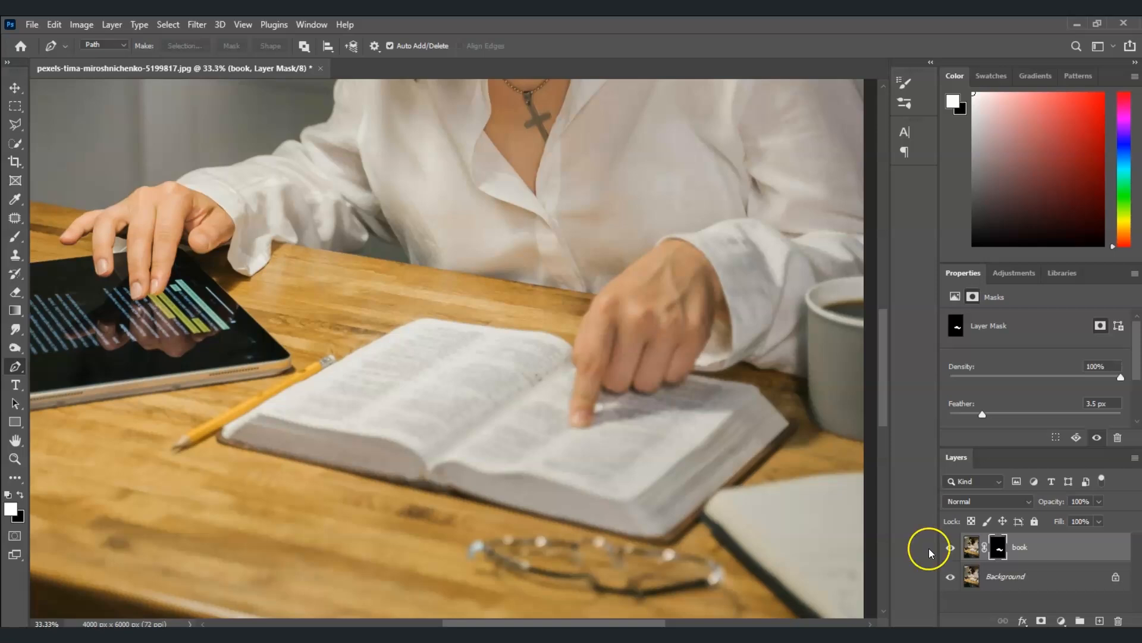
Add a Curves adjustment directly above the Background layer and pull the midtones down to darken the scene around the book.
{"action": "left_click", "coordinate": [14, 458]}
{"action": "left_click", "coordinate": [433, 46]}
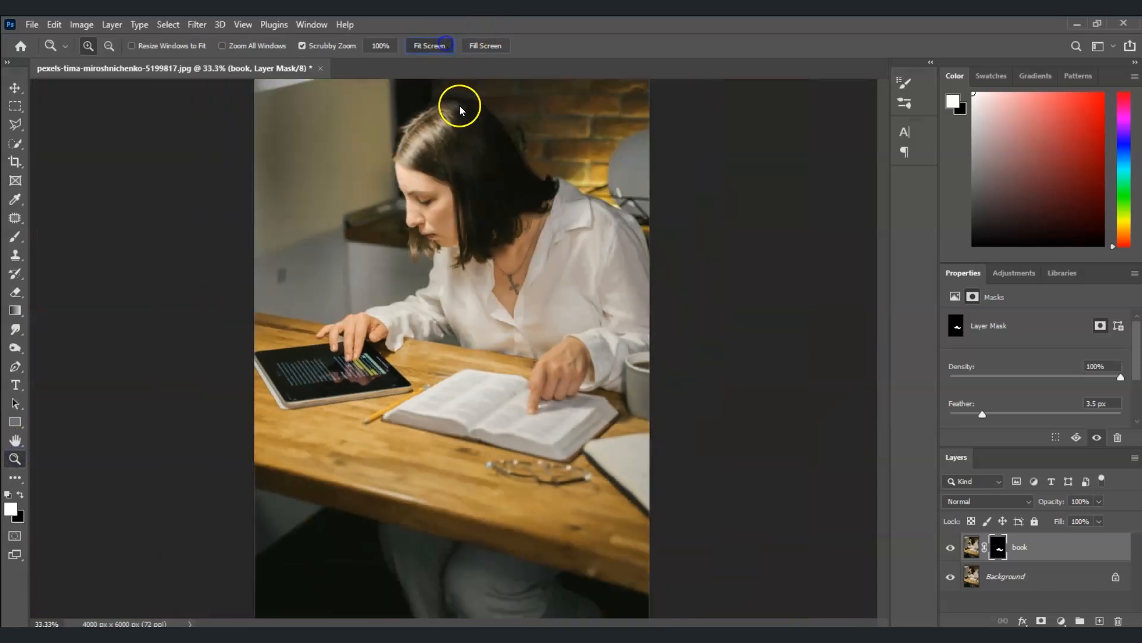
{"action": "left_click", "coordinate": [1047, 570]}
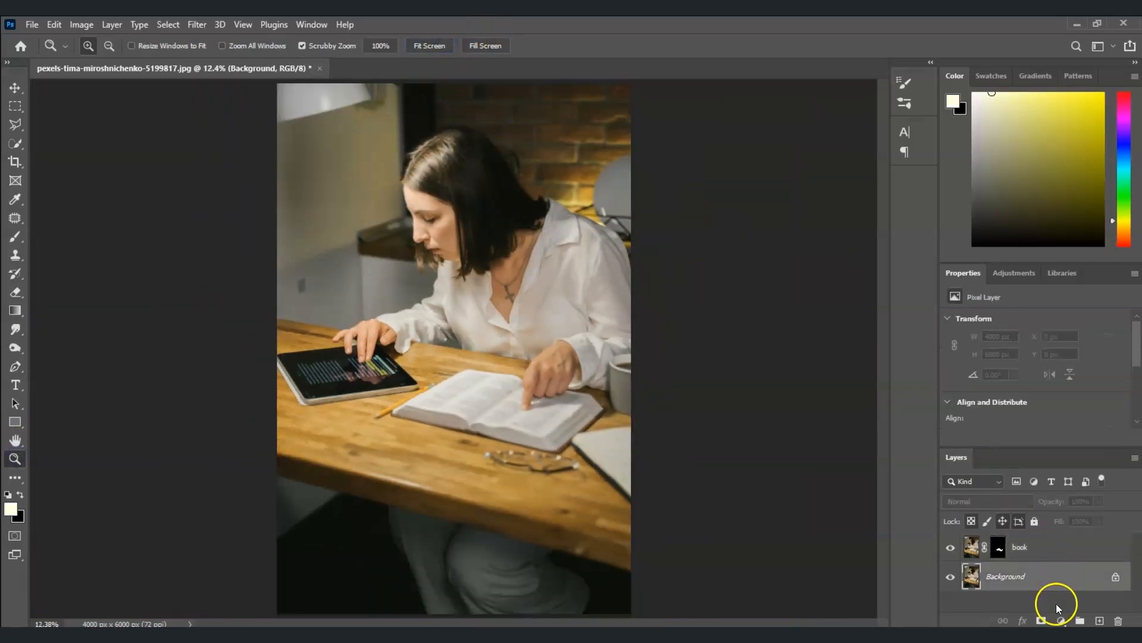
{"action": "left_click", "coordinate": [1061, 620]}
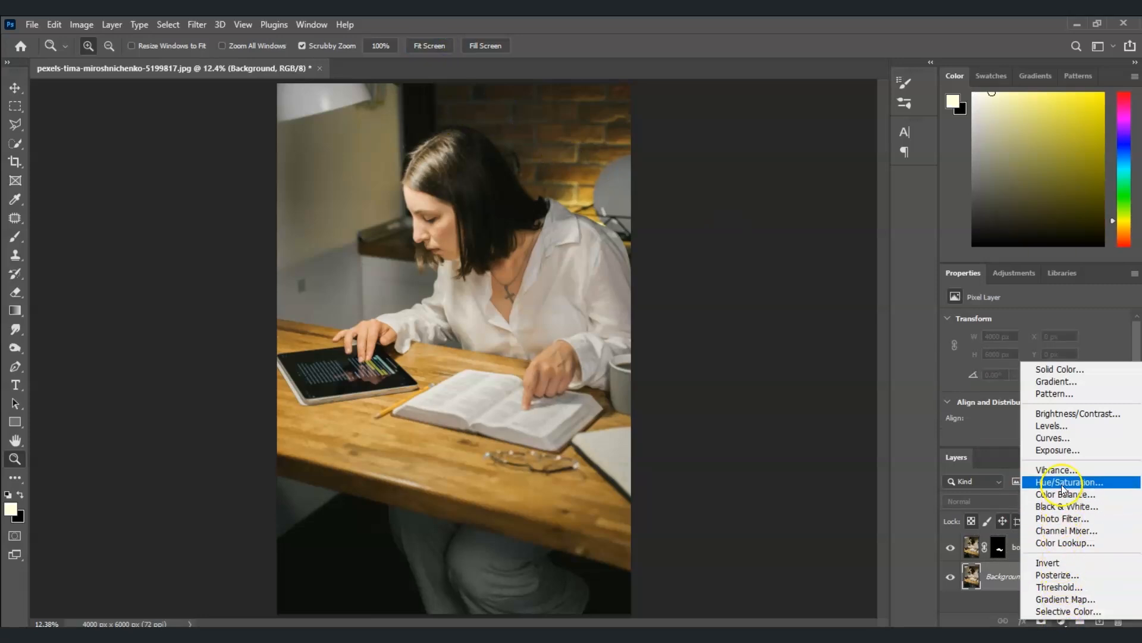
{"action": "left_click", "coordinate": [1062, 437]}
{"action": "scroll", "coordinate": [1083, 387], "scroll_direction": "down", "scroll_amount": 2}
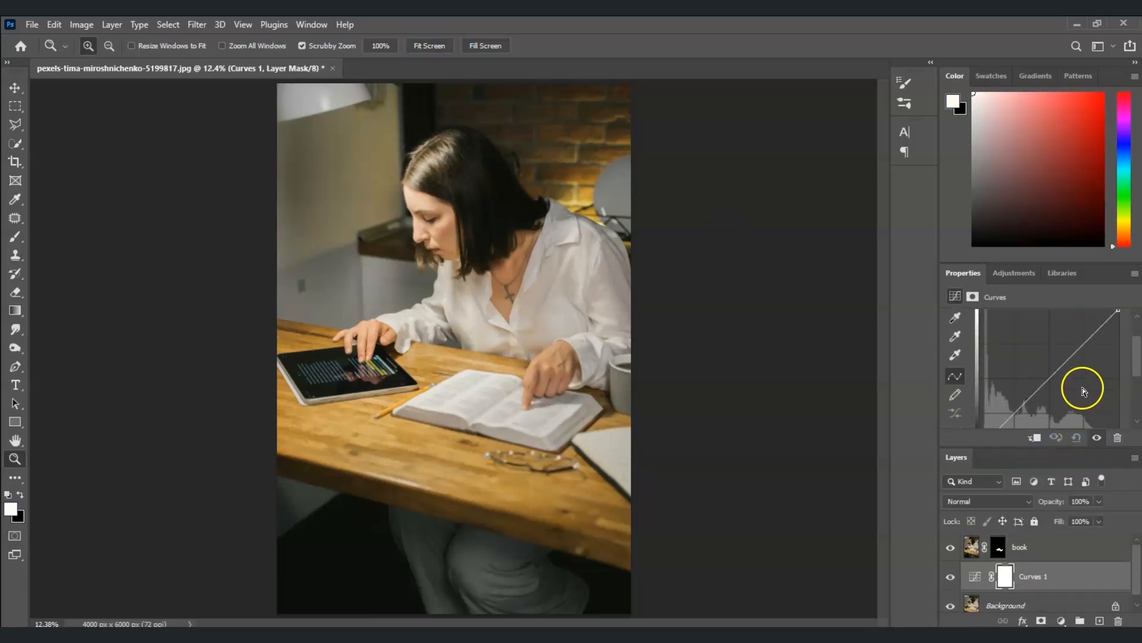
{"action": "scroll", "coordinate": [1067, 365], "scroll_direction": "down", "scroll_amount": 1}
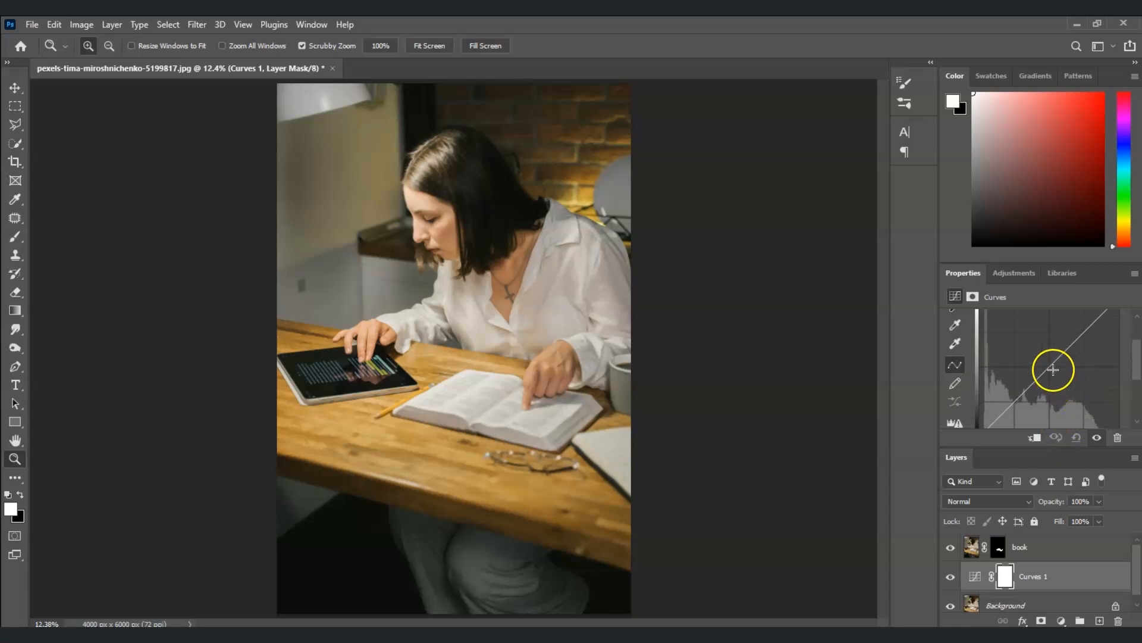
{"action": "left_click", "coordinate": [1050, 369]}
{"action": "left_click_drag", "start_coordinate": [1052, 366], "coordinate": [1072, 383]}
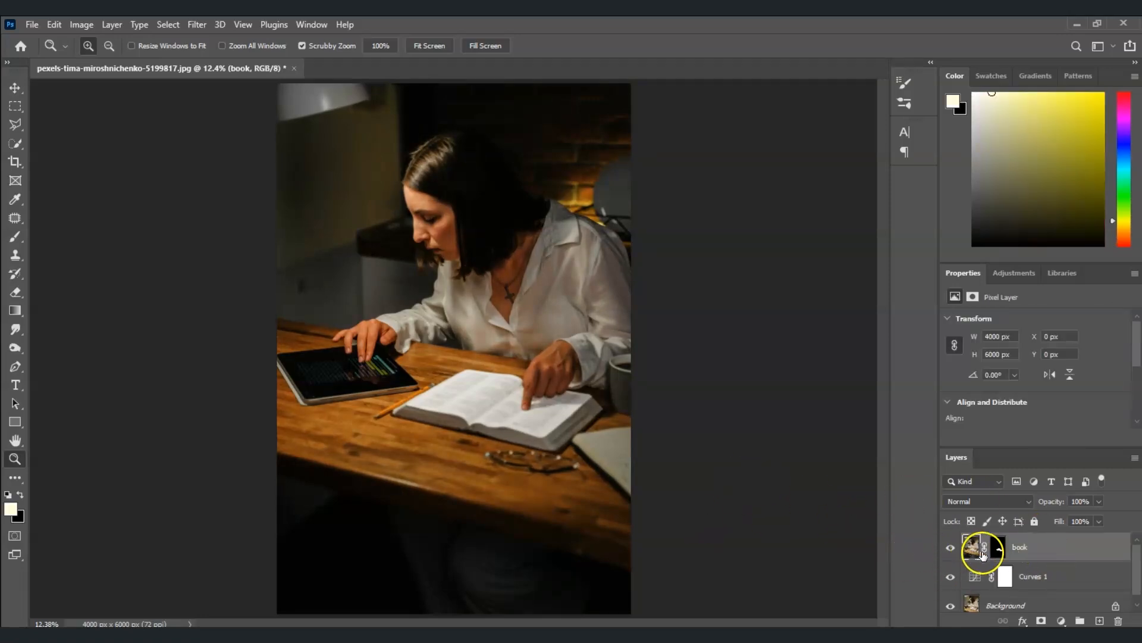
Apply the book layer's mask permanently and set the layer's blend mode to Screen.
{"action": "left_click", "coordinate": [1001, 549]}
{"action": "left_click", "coordinate": [1002, 551]}
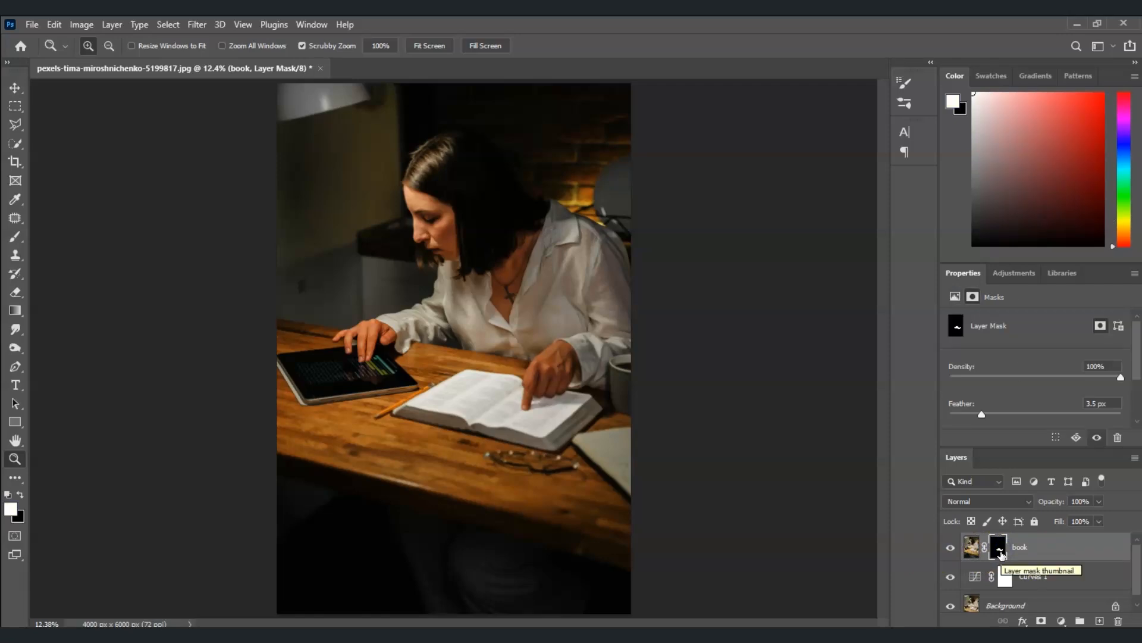
{"action": "right_click", "coordinate": [1001, 554]}
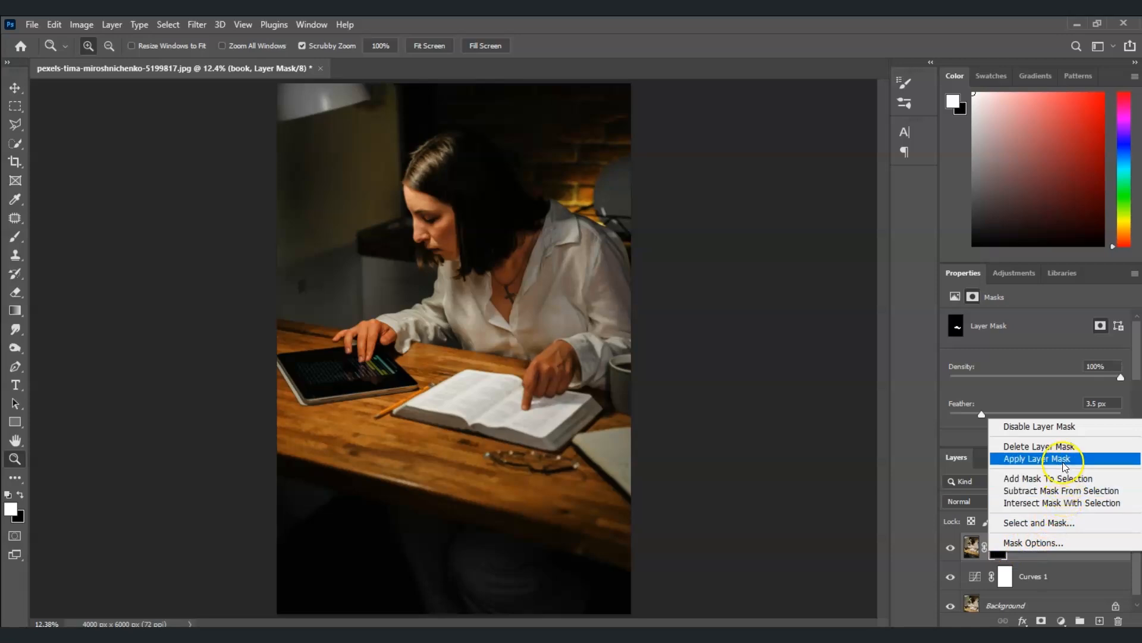
{"action": "left_click", "coordinate": [1066, 467]}
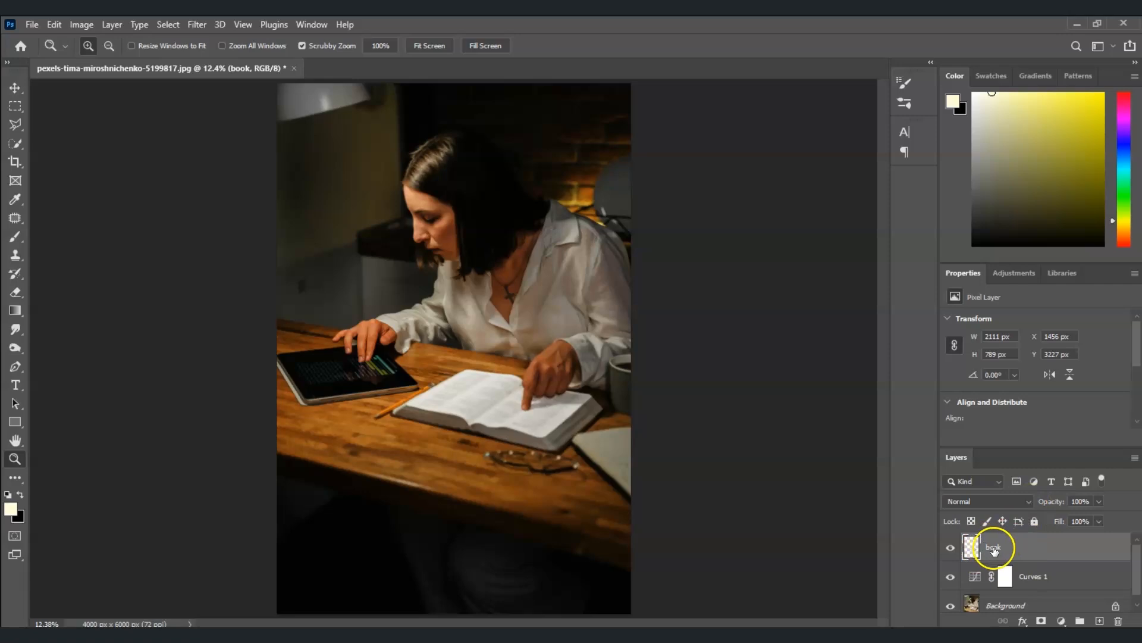
{"action": "left_click", "coordinate": [1031, 503]}
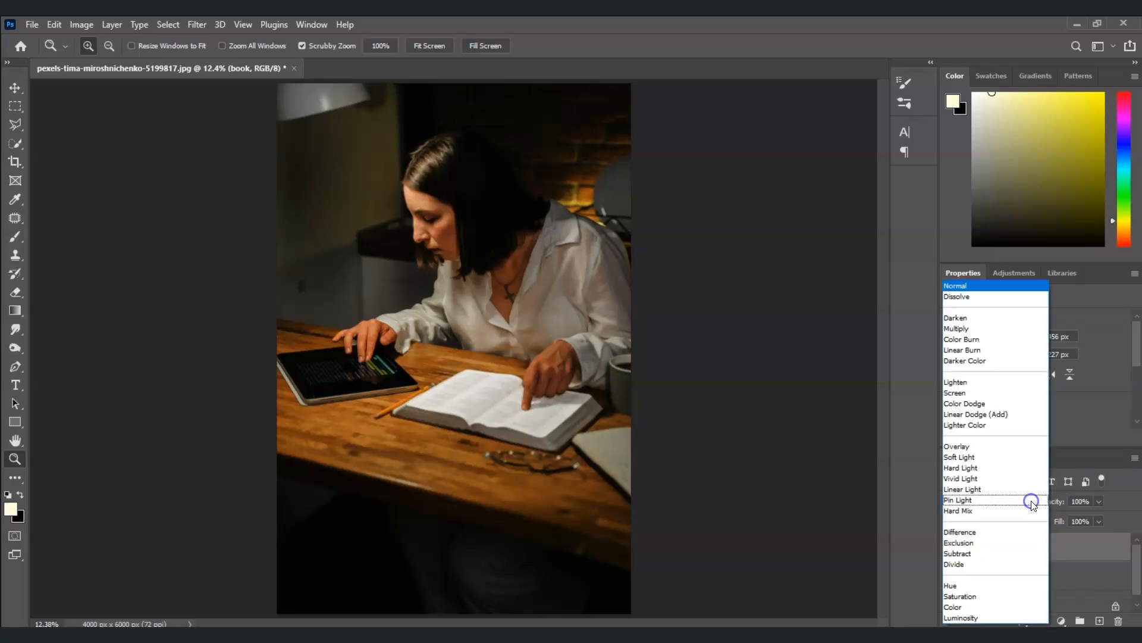
{"action": "left_click", "coordinate": [972, 392]}
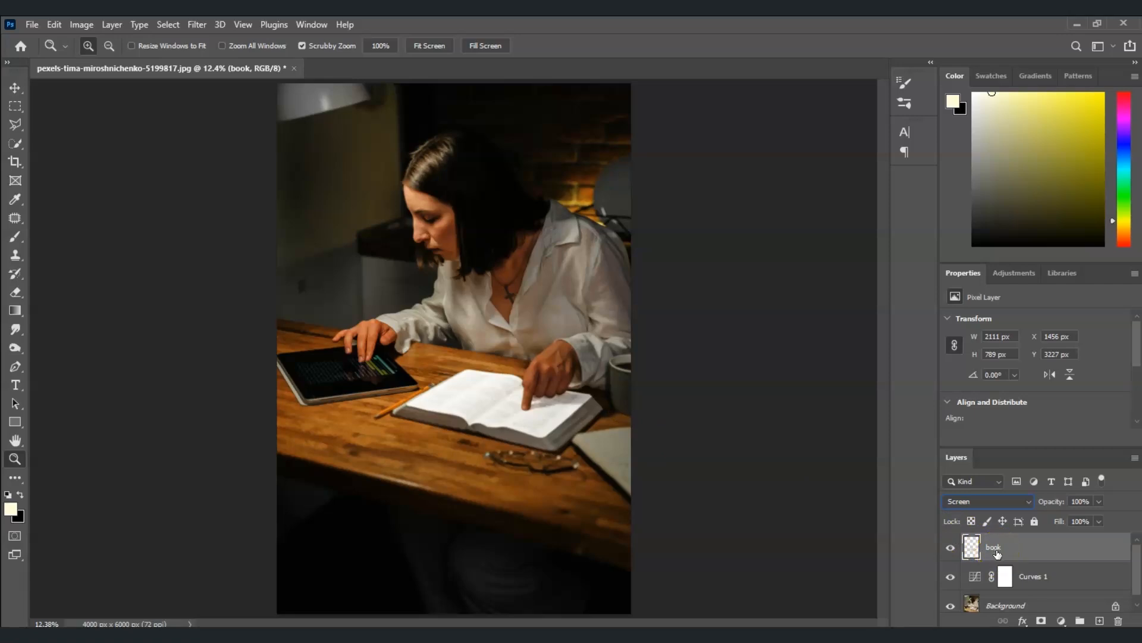
Duplicate the book layer and rename the copy "Glow 1".
{"action": "key", "text": "ctrl+j"}
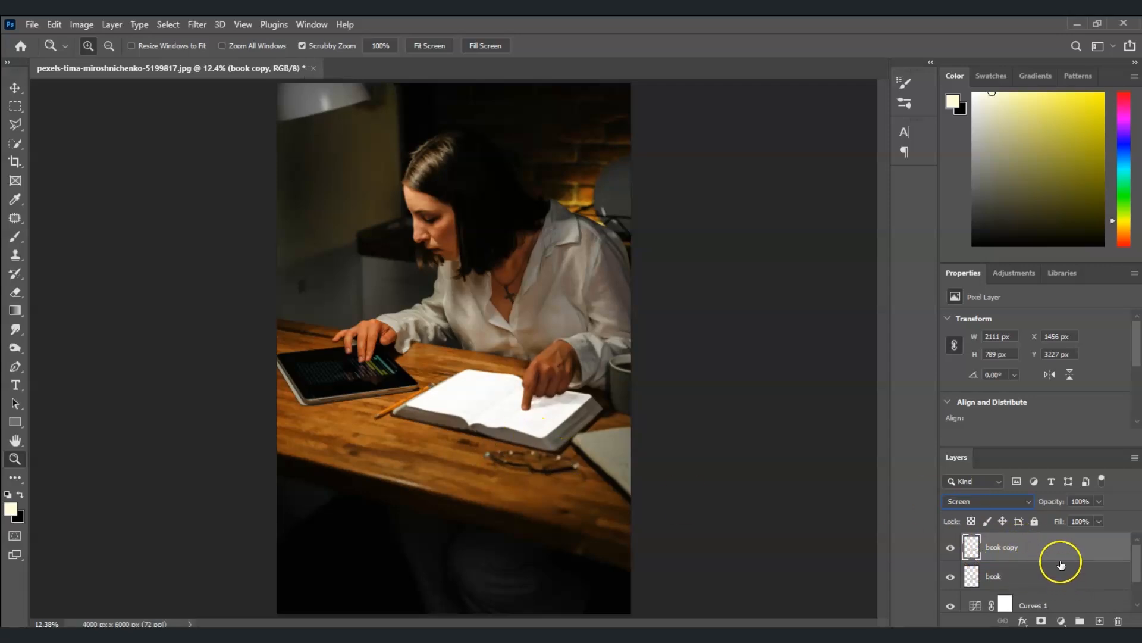
{"action": "double_click", "coordinate": [1019, 550]}
{"action": "type", "text": "Glow 1"}
{"action": "key", "text": "Return"}
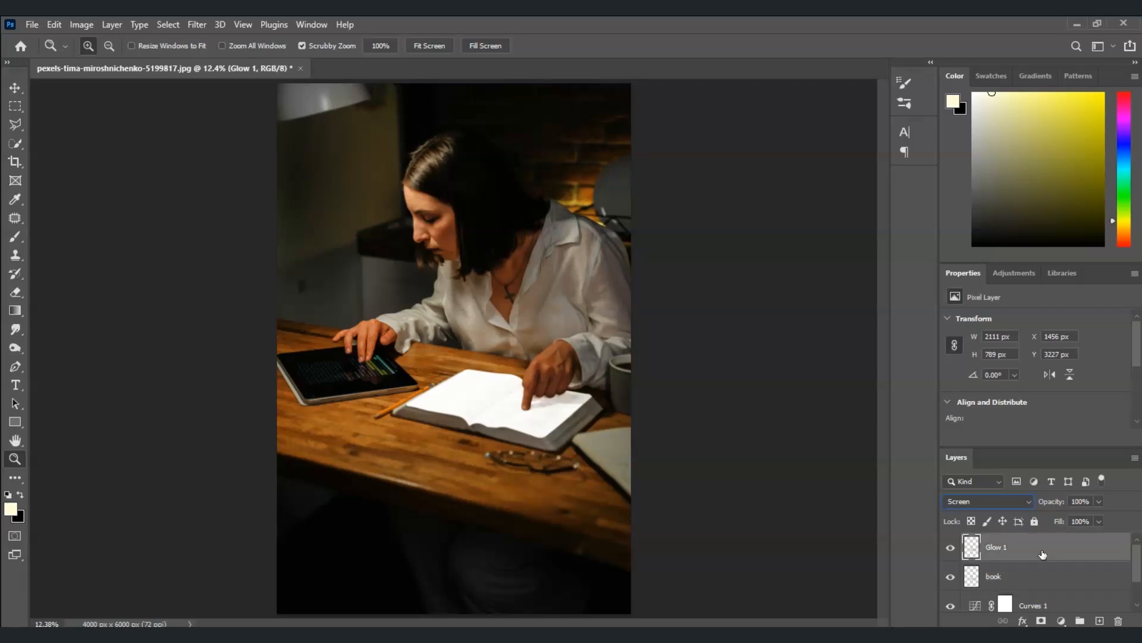
Convert the Glow 1 layer to a smart object and apply a Gaussian Blur with a 15-pixel radius.
{"action": "right_click", "coordinate": [1042, 554]}
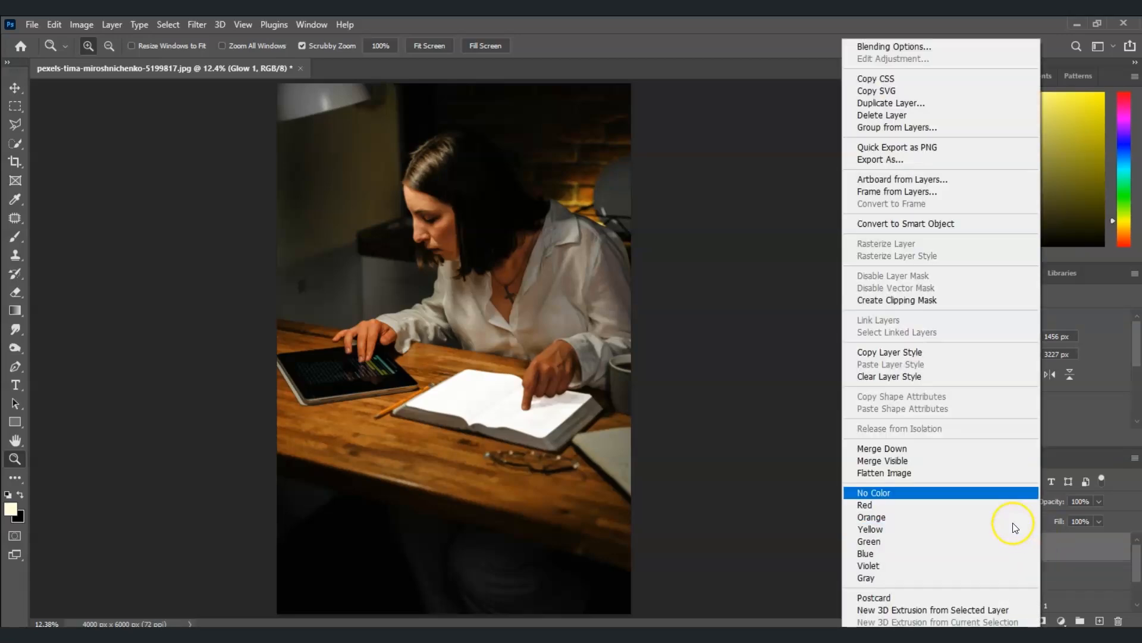
{"action": "left_click", "coordinate": [932, 224]}
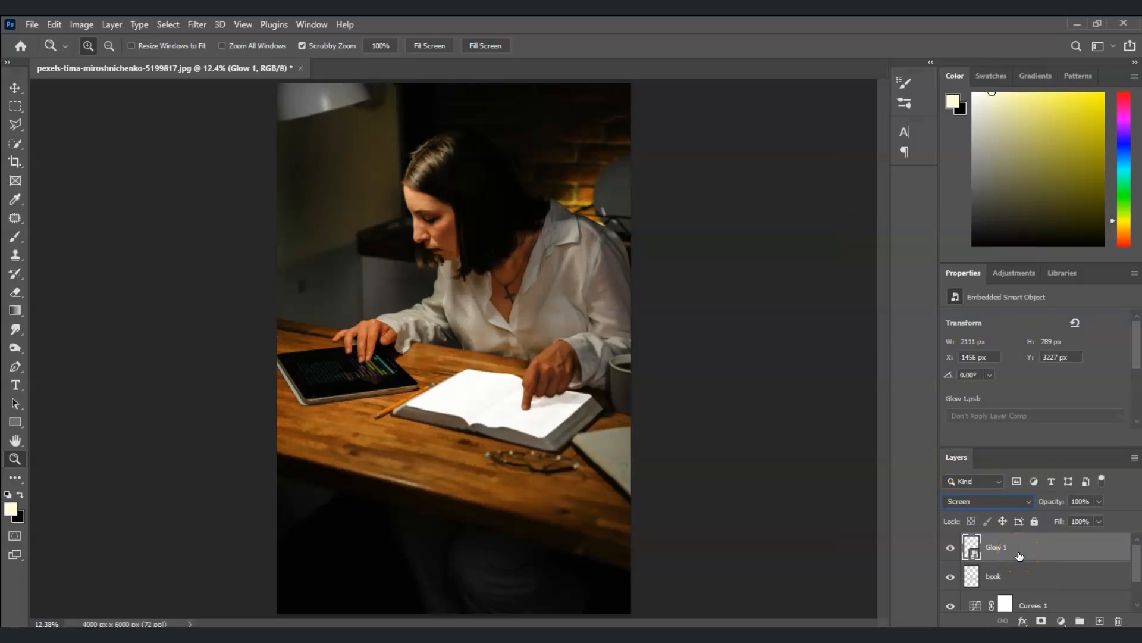
{"action": "left_click", "coordinate": [197, 25]}
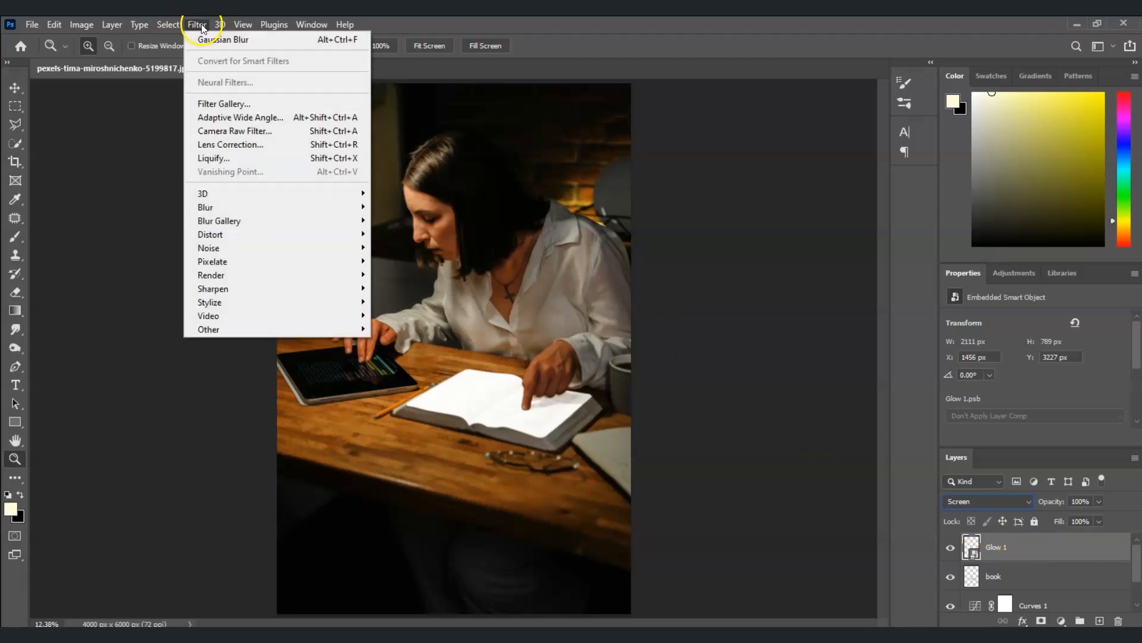
{"action": "mouse_move", "coordinate": [295, 207]}
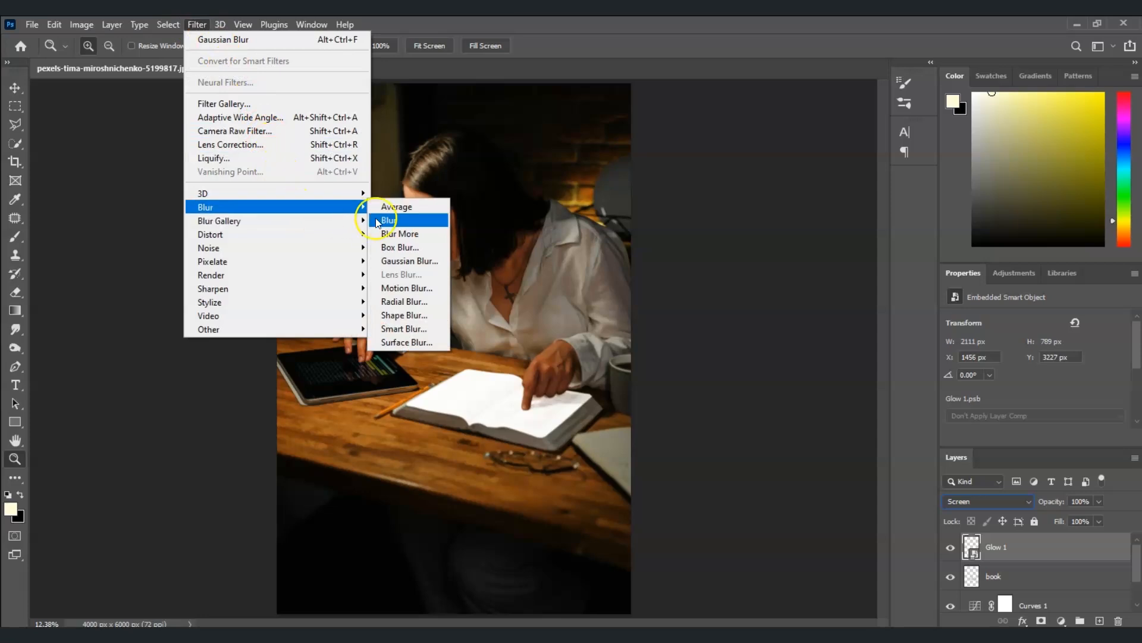
{"action": "left_click", "coordinate": [410, 261]}
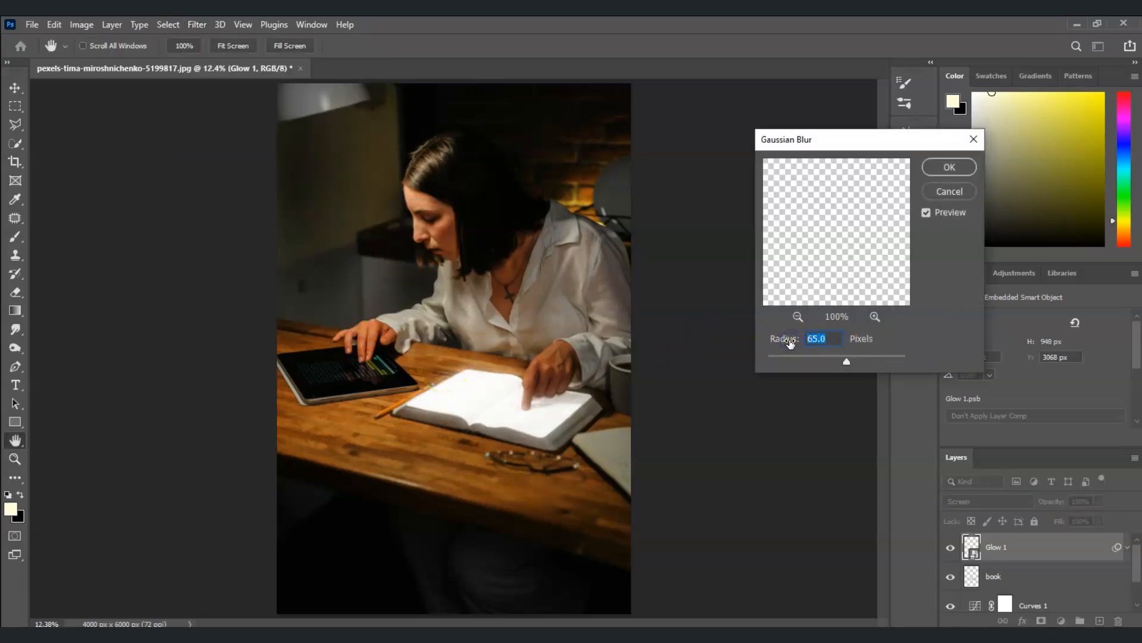
{"action": "type", "text": "15"}
{"action": "mouse_move", "coordinate": [654, 372]}
{"action": "left_mouse_down"}
{"action": "mouse_move", "coordinate": [658, 408]}
{"action": "mouse_move", "coordinate": [622, 412]}
{"action": "left_mouse_up"}
{"action": "left_click", "coordinate": [949, 167]}
{"action": "key", "text": "z"}
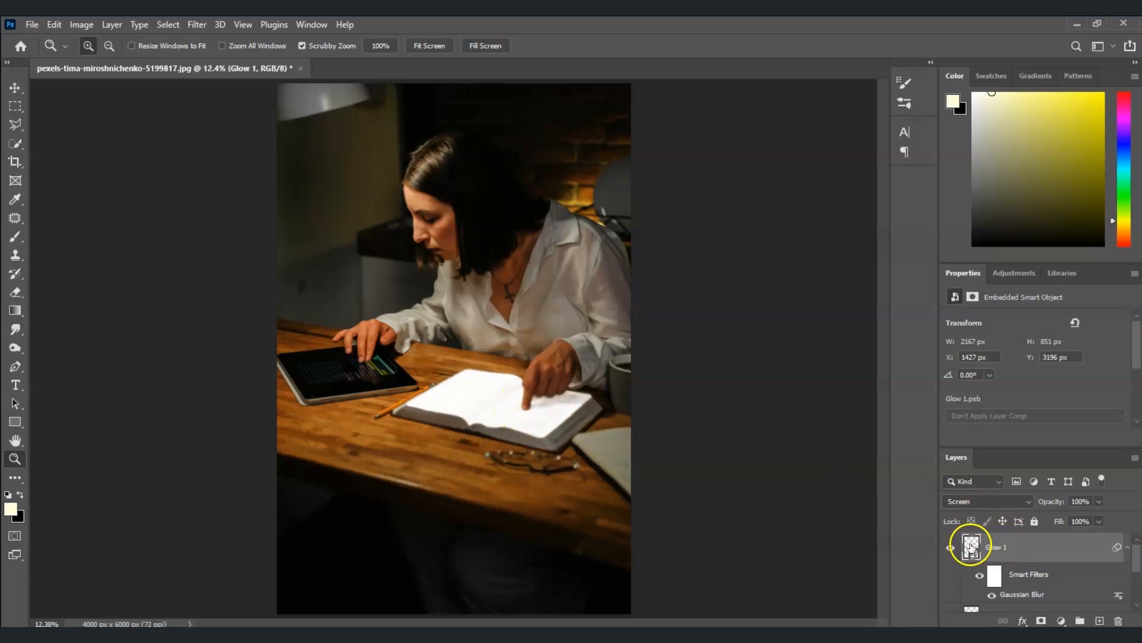
{"action": "left_click", "coordinate": [1014, 551]}
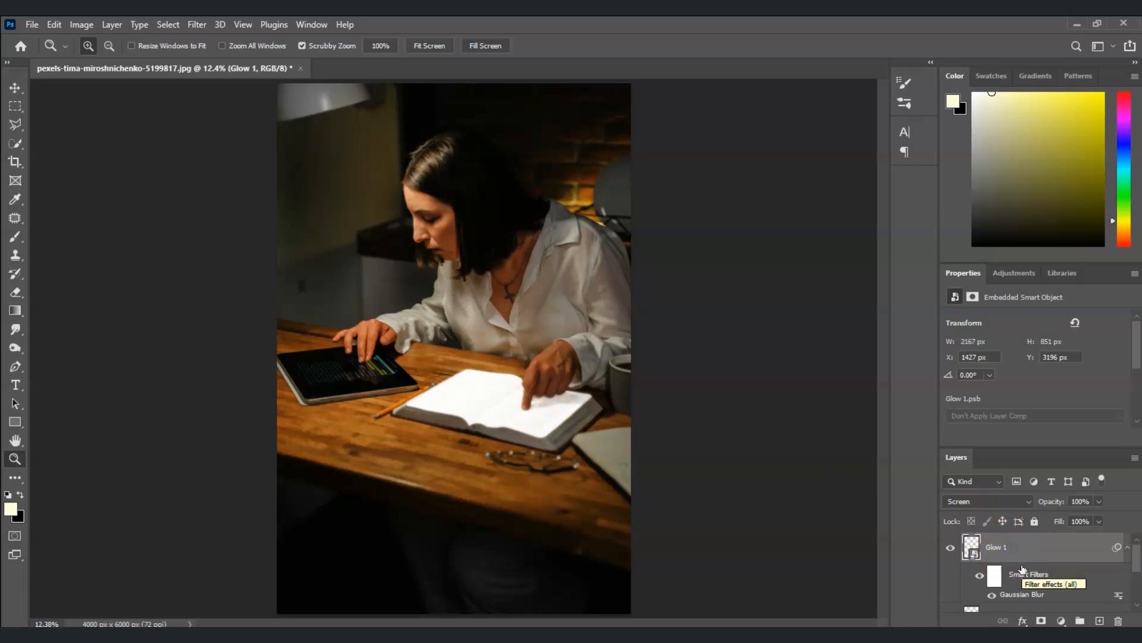
Duplicate the Glow 1 layer as "Glow 2" and set the copy's Gaussian Blur radius to 70 pixels.
{"action": "key", "text": "ctrl+j"}
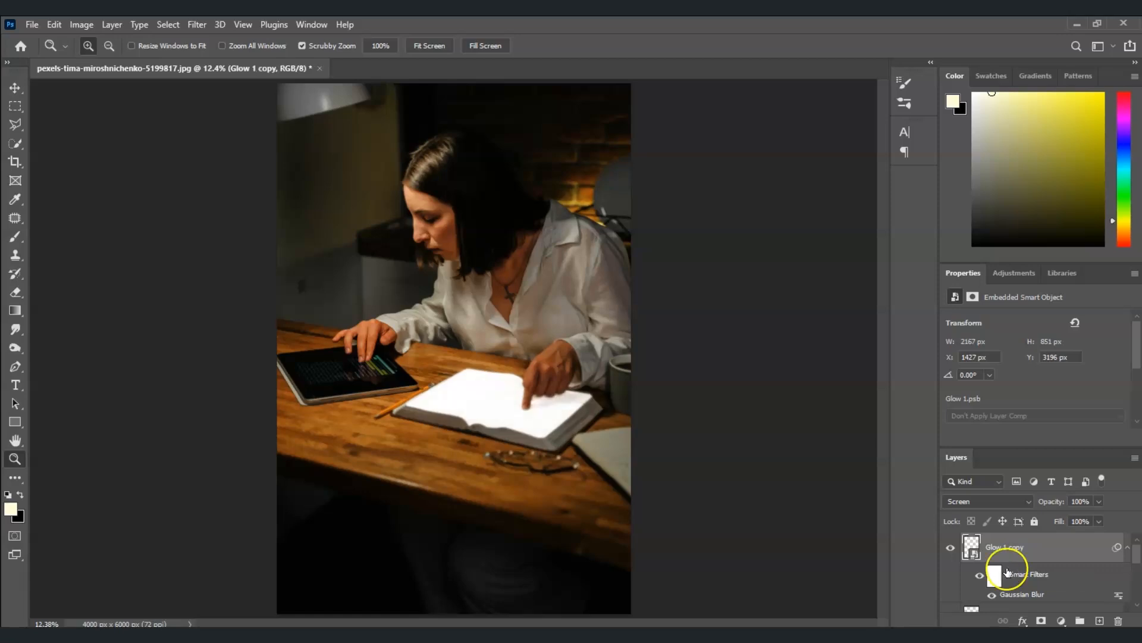
{"action": "double_click", "coordinate": [1003, 549]}
{"action": "left_click", "coordinate": [1050, 548]}
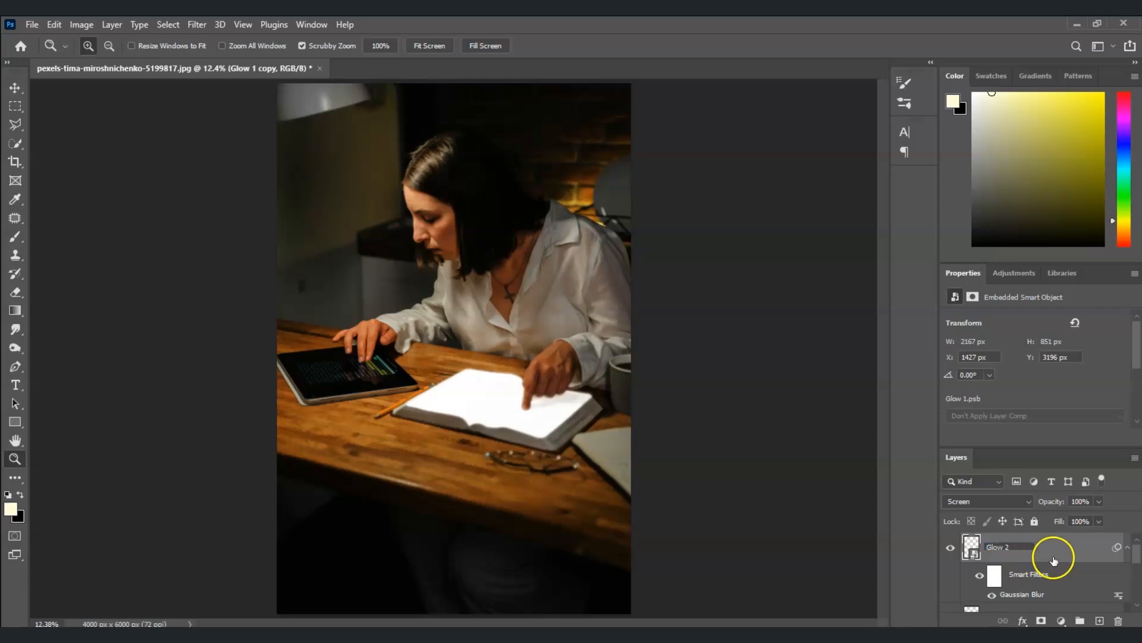
{"action": "double_click", "coordinate": [1029, 596]}
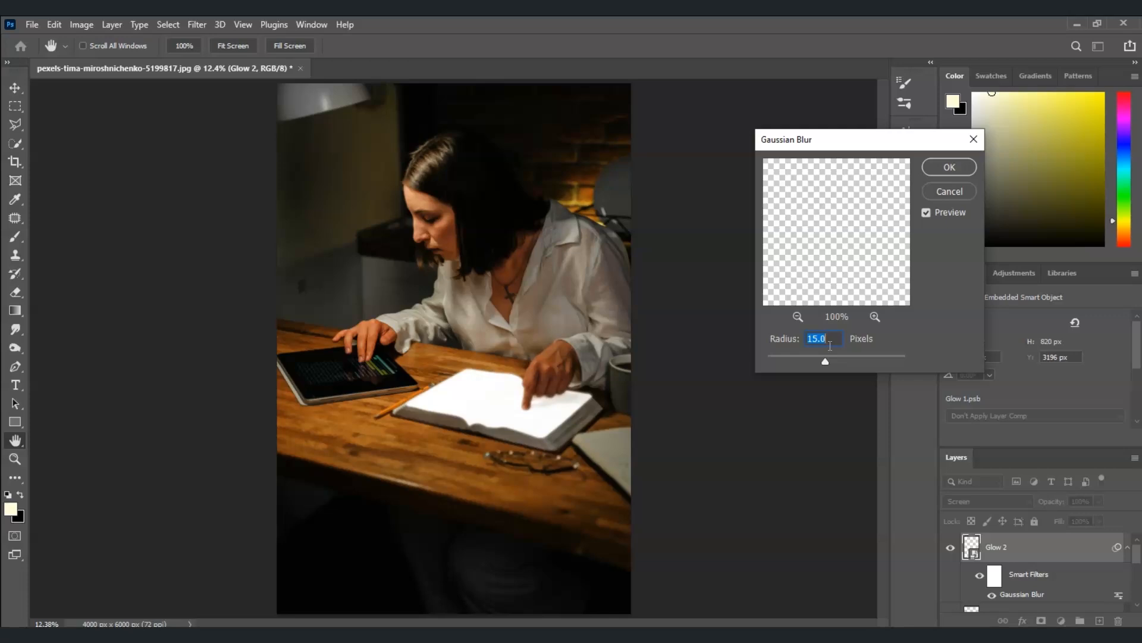
{"action": "type", "text": "70"}
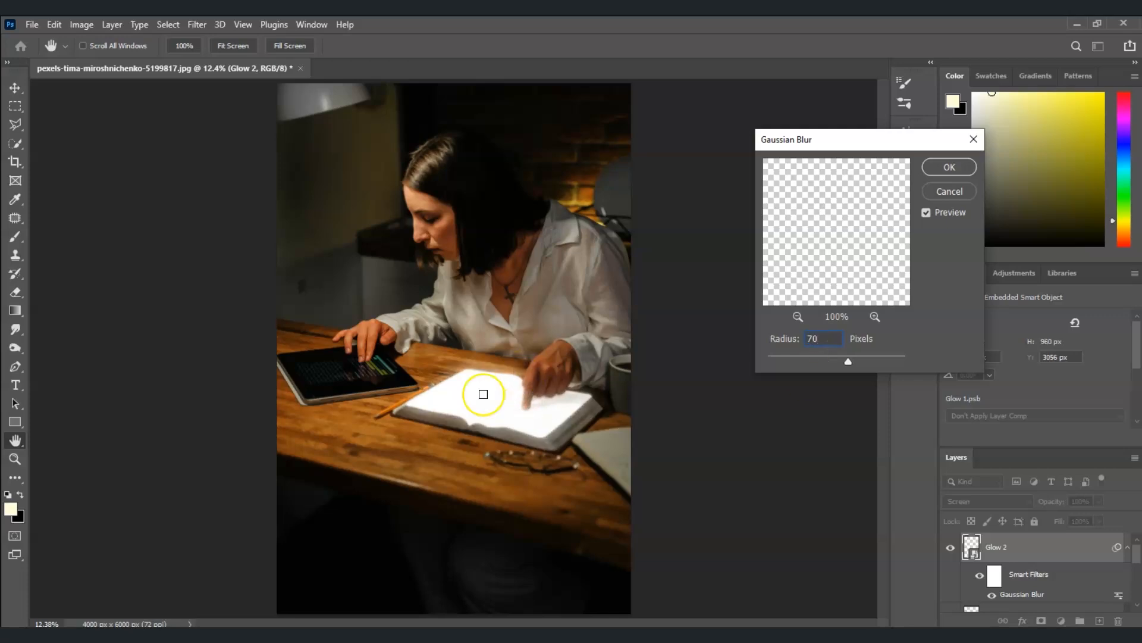
{"action": "left_click", "coordinate": [964, 170]}
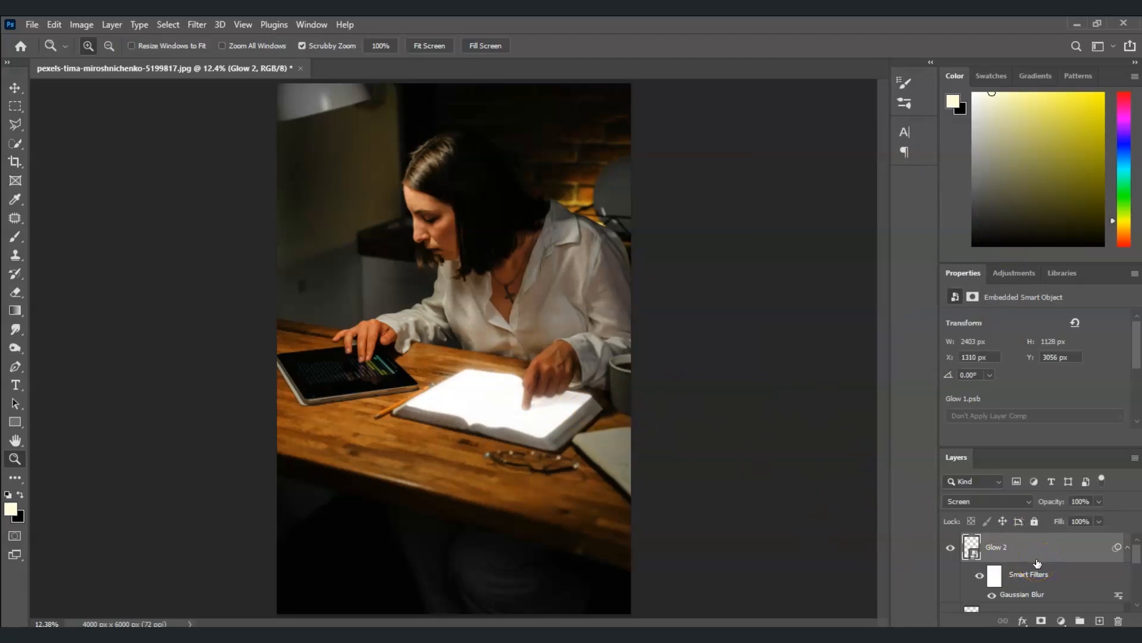
Duplicate the Glow 2 layer as "Glow 3" and set the copy's Gaussian Blur radius to 150 pixels.
{"action": "key", "text": "ctrl+j"}
{"action": "double_click", "coordinate": [1009, 546]}
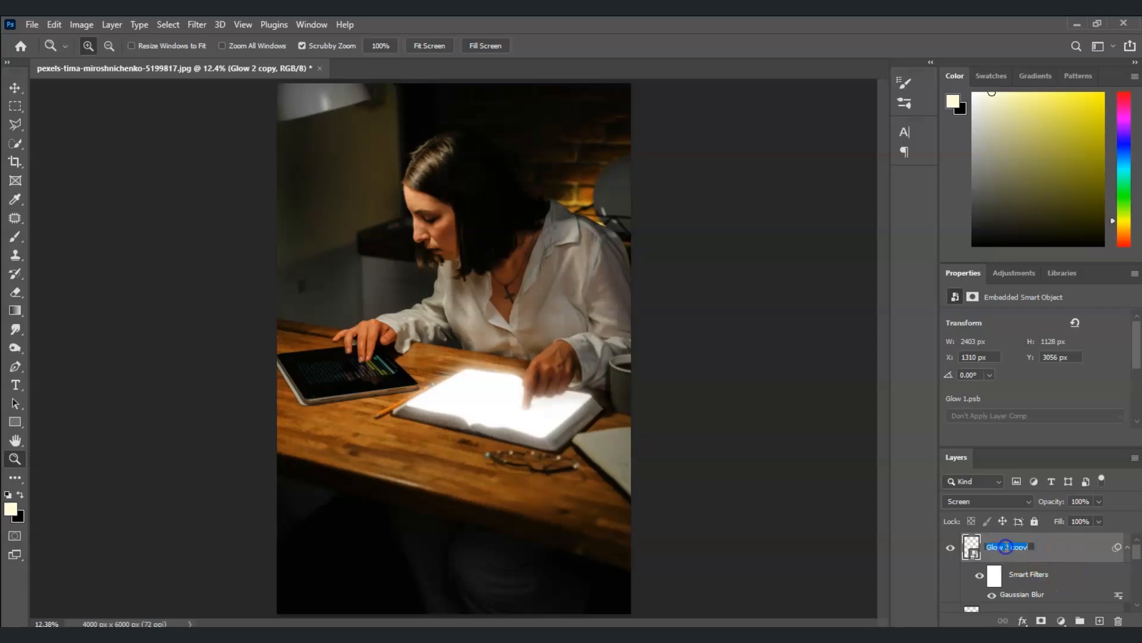
{"action": "type", "text": "Glow 3"}
{"action": "left_click", "coordinate": [1064, 537]}
{"action": "left_click", "coordinate": [1067, 542]}
{"action": "left_click_drag", "start_coordinate": [1053, 613], "coordinate": [1030, 583]}
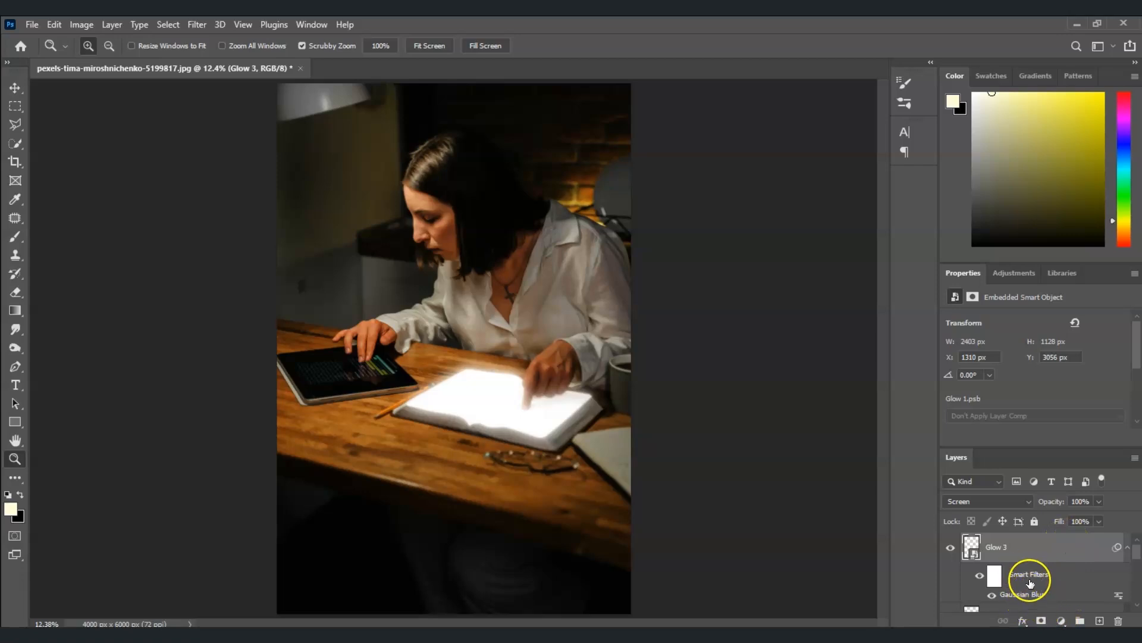
{"action": "double_click", "coordinate": [1025, 595]}
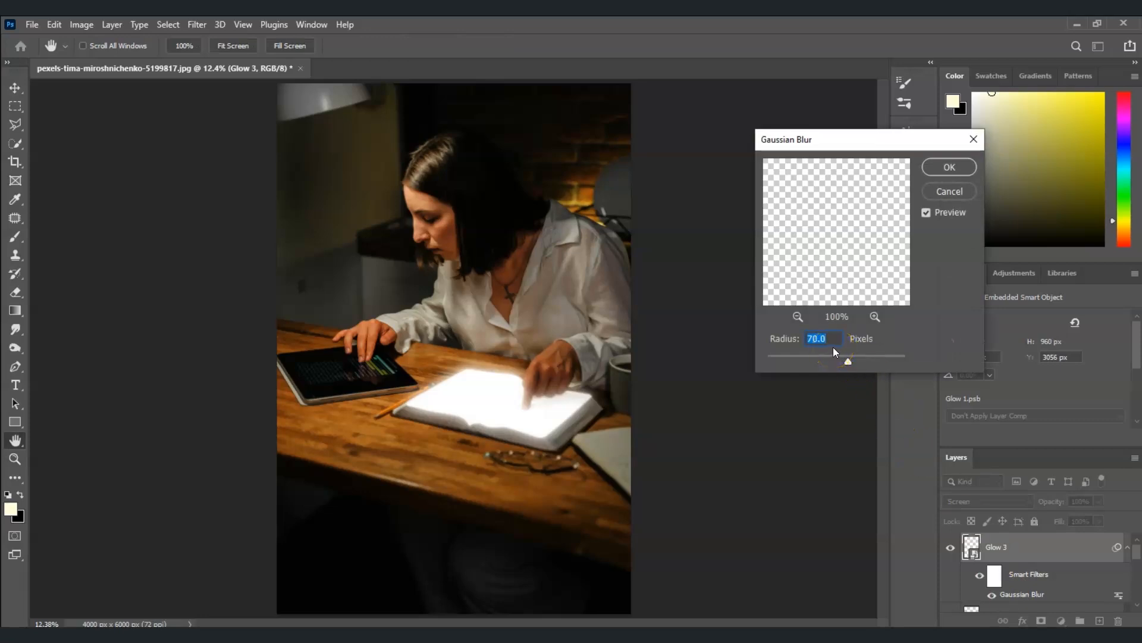
{"action": "type", "text": "150"}
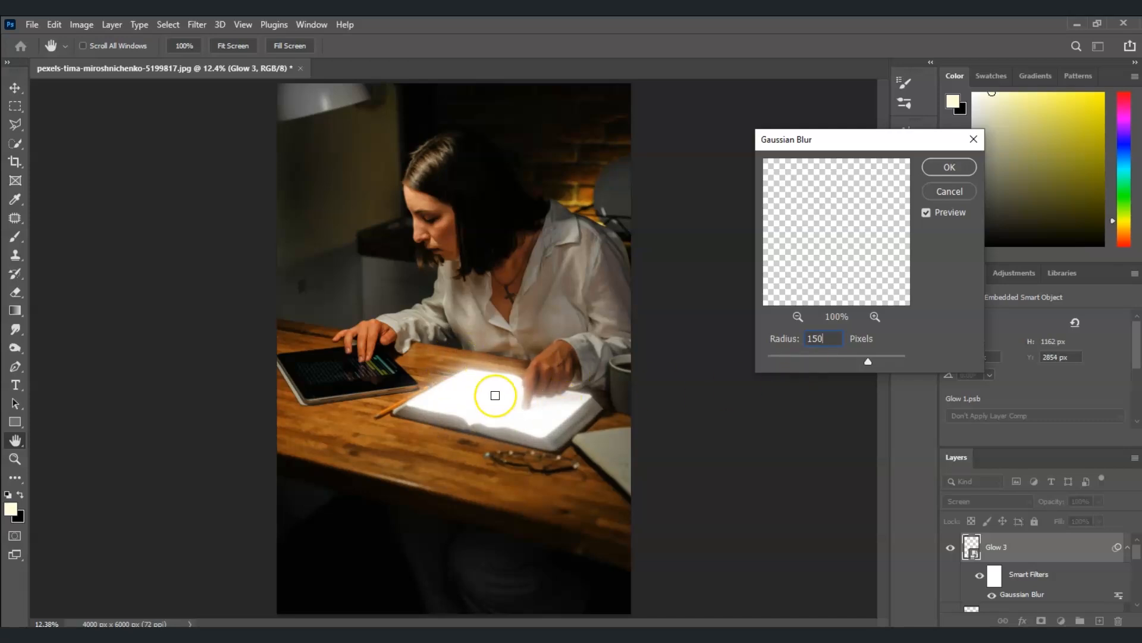
{"action": "key", "text": "Return"}
Duplicate the Glow 3 layer as "Glow 4" and set the copy's Gaussian Blur radius to 400 pixels.
{"action": "key", "text": "z"}
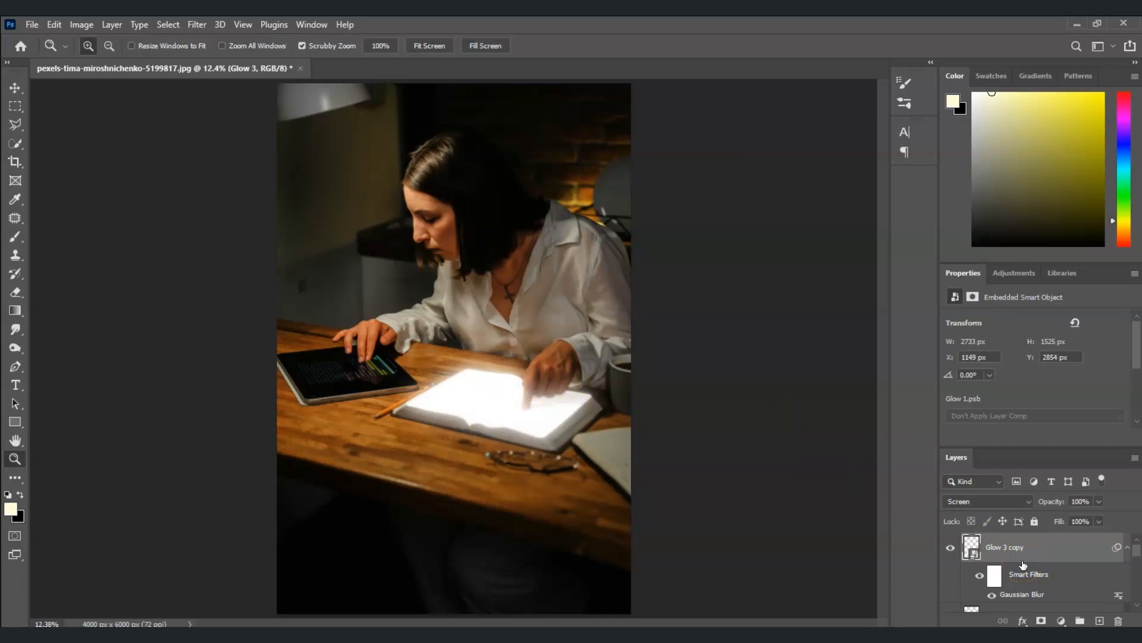
{"action": "double_click", "coordinate": [1005, 546]}
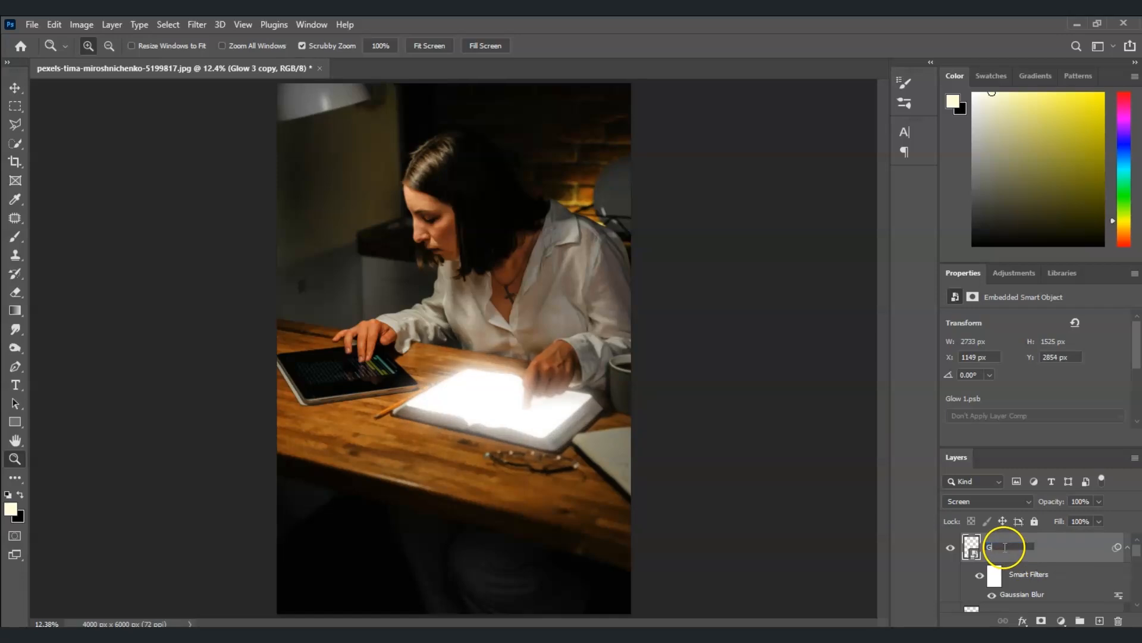
{"action": "type", "text": "Glow 4"}
{"action": "left_click", "coordinate": [1040, 543]}
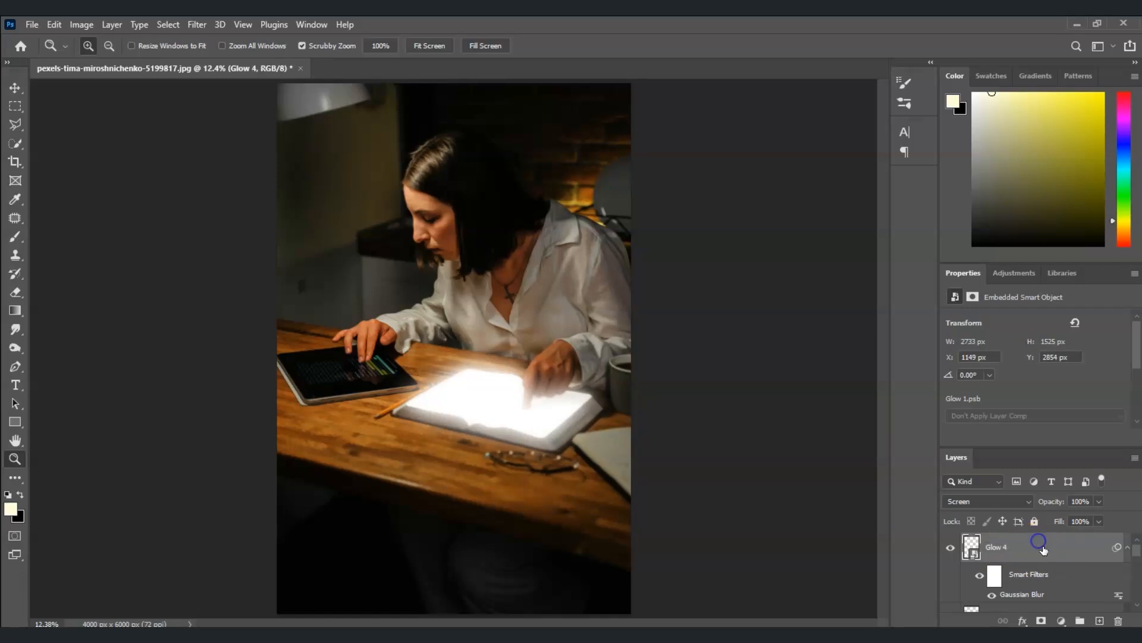
{"action": "double_click", "coordinate": [1026, 594]}
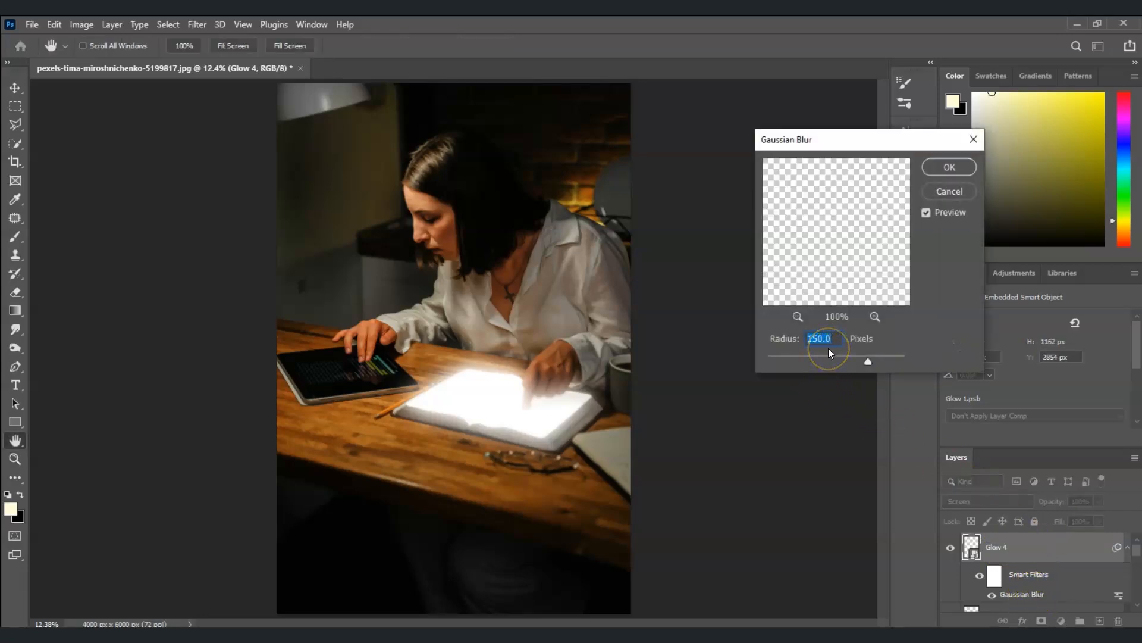
{"action": "type", "text": "400"}
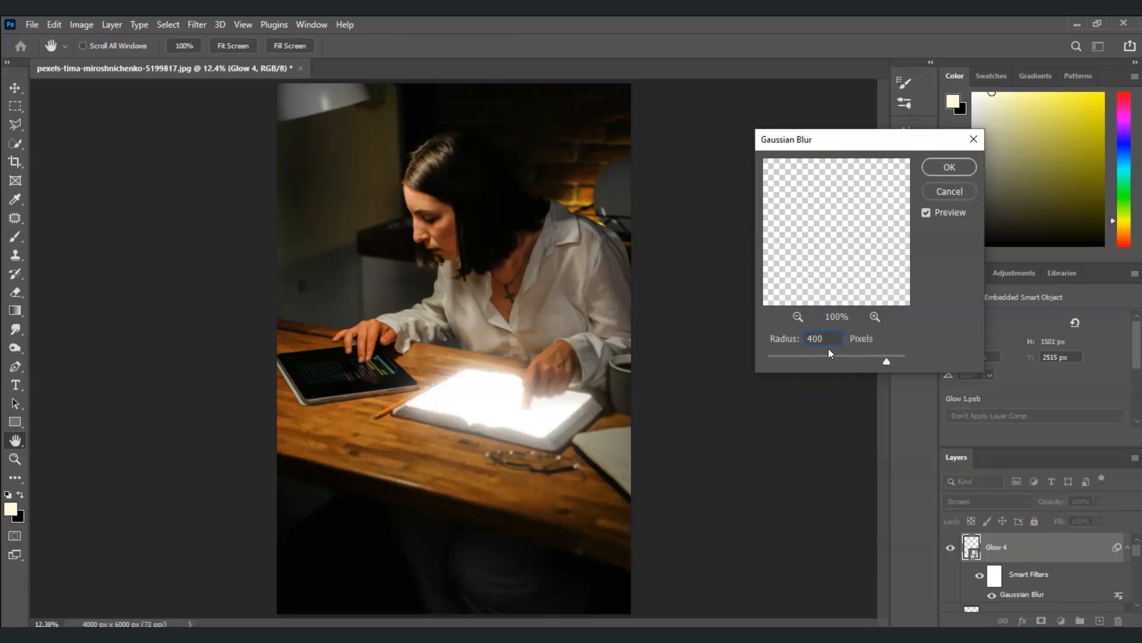
{"action": "left_click", "coordinate": [950, 167]}
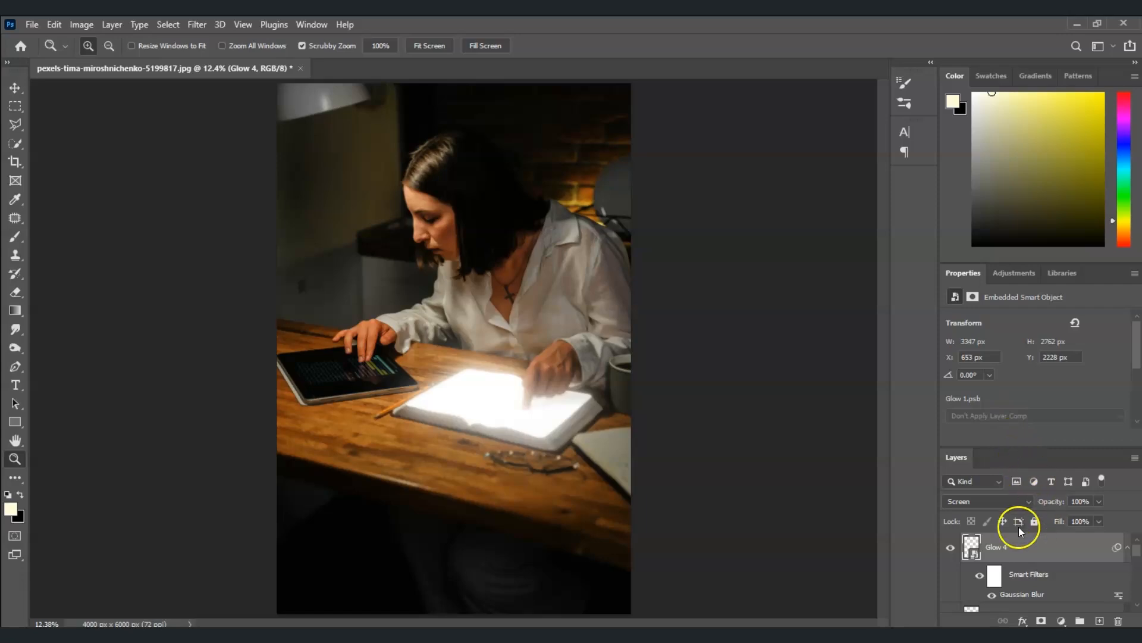
Add a new empty layer above Glow 4 and name it "Glow Gradient".
{"action": "left_click", "coordinate": [1100, 620]}
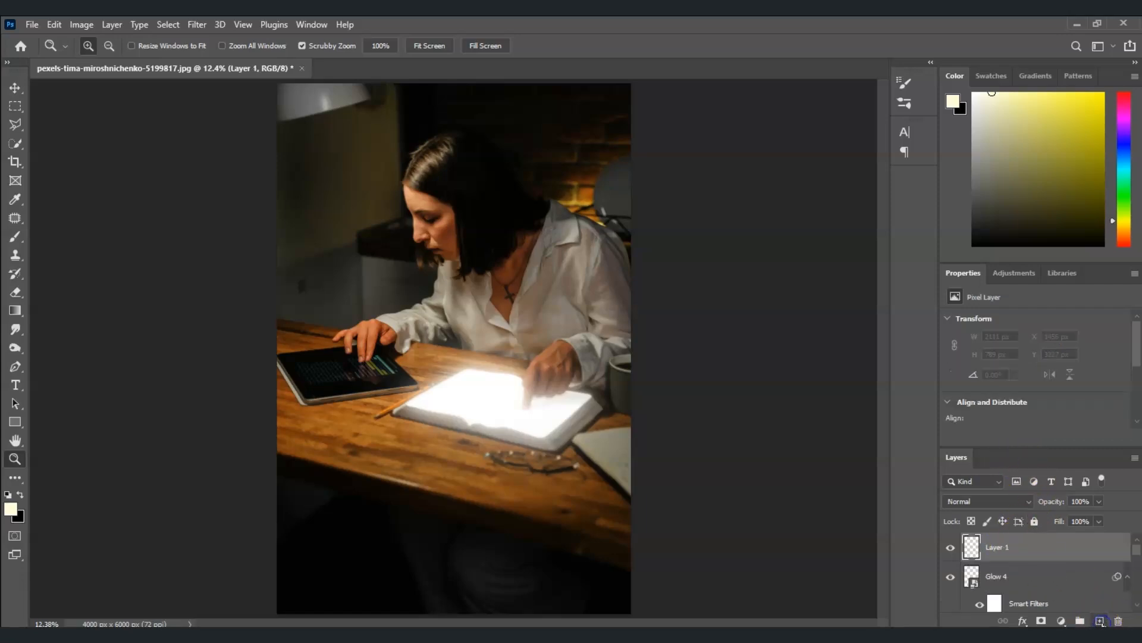
{"action": "double_click", "coordinate": [995, 547]}
{"action": "type", "text": "Glow Gradient"}
{"action": "left_click", "coordinate": [1045, 564]}
{"action": "left_click", "coordinate": [1047, 546]}
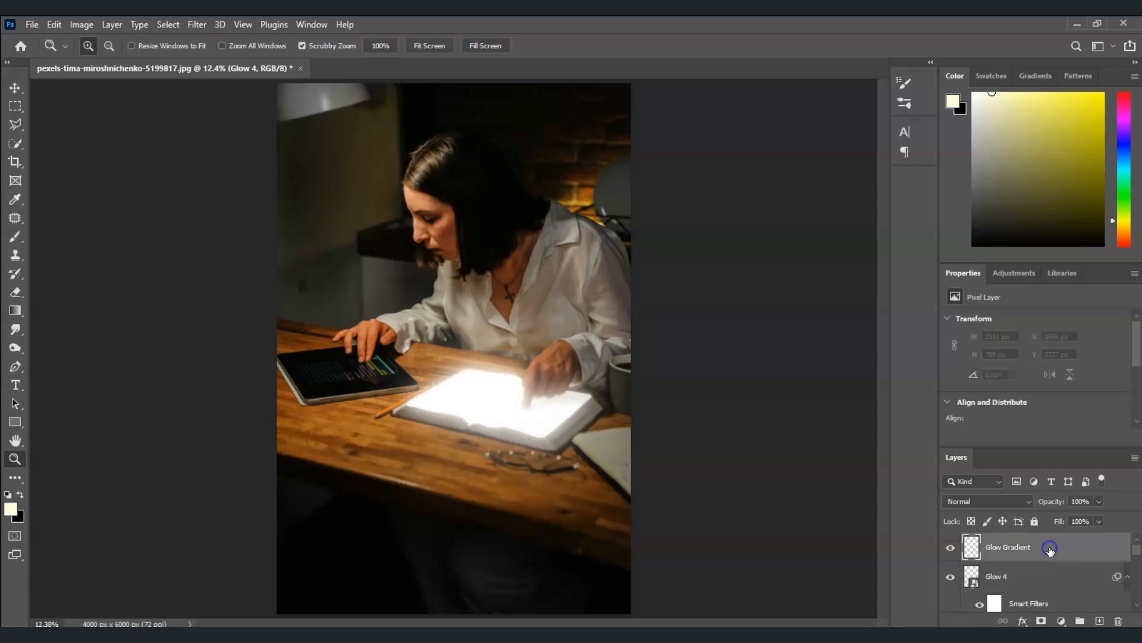
Set the Gradient tool to linear and choose the Foreground to Transparent preset from the Basics gradients.
{"action": "left_click", "coordinate": [16, 313]}
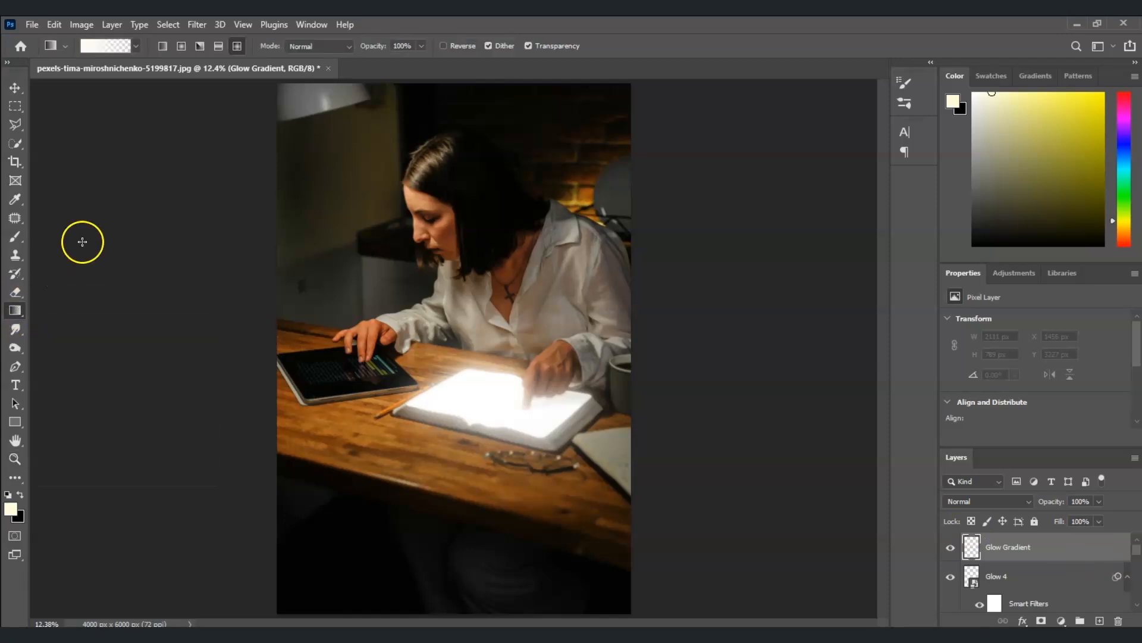
{"action": "left_click", "coordinate": [163, 46]}
{"action": "left_click", "coordinate": [115, 45]}
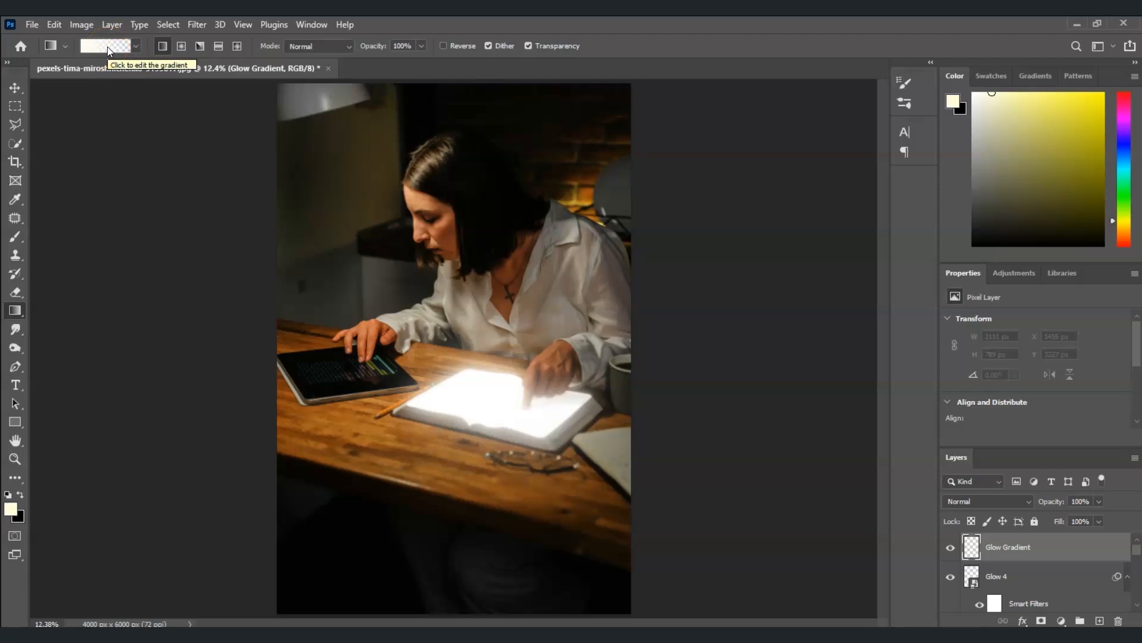
{"action": "left_click", "coordinate": [108, 46]}
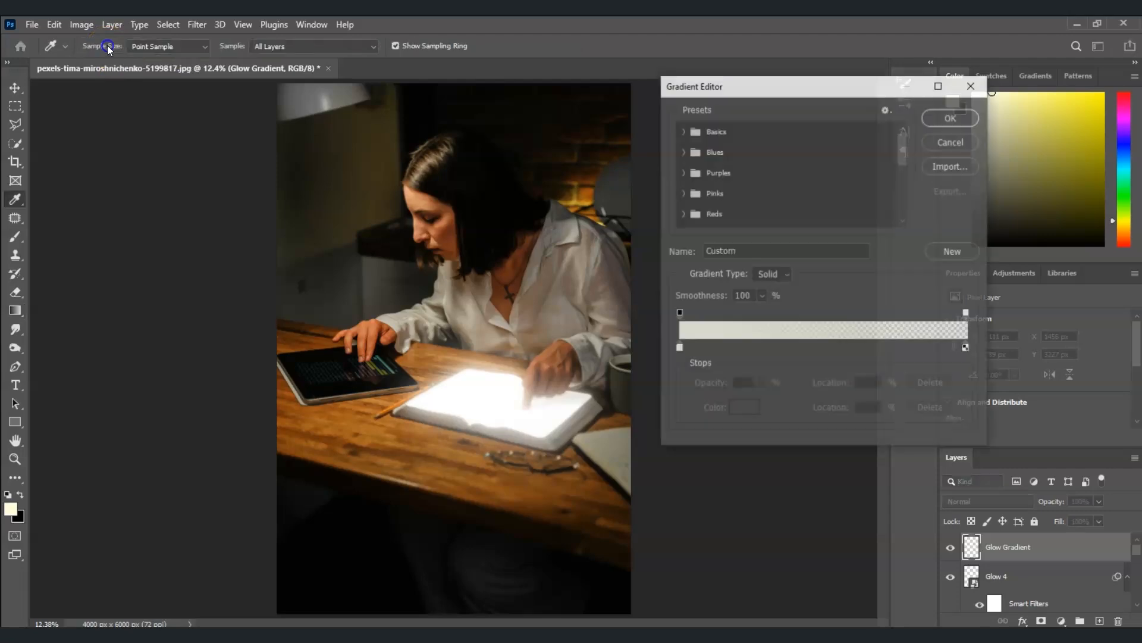
{"action": "left_click", "coordinate": [692, 129]}
{"action": "left_click", "coordinate": [684, 132]}
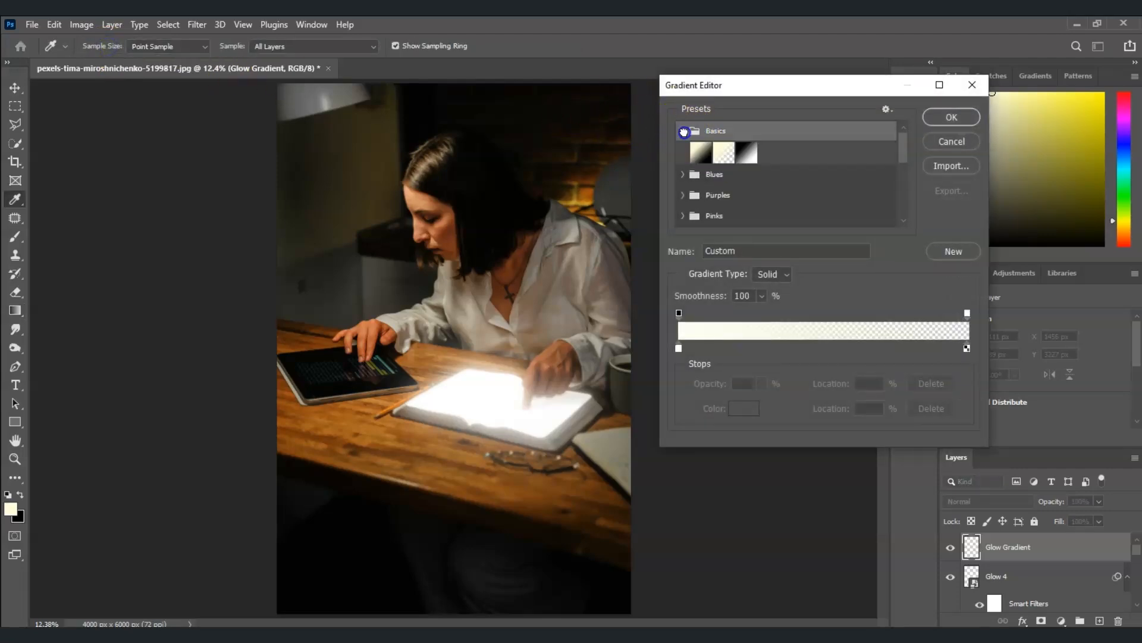
{"action": "left_click", "coordinate": [728, 161]}
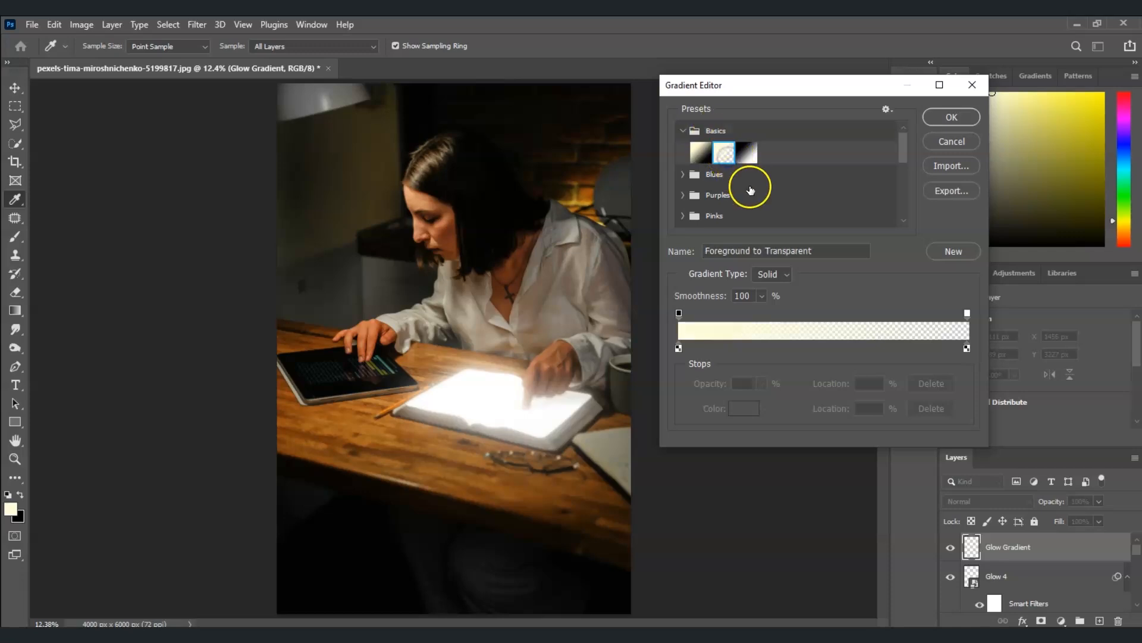
Change the gradient's starting color stop to the off-white fbfaeb and accept the edited gradient.
{"action": "left_click", "coordinate": [679, 349]}
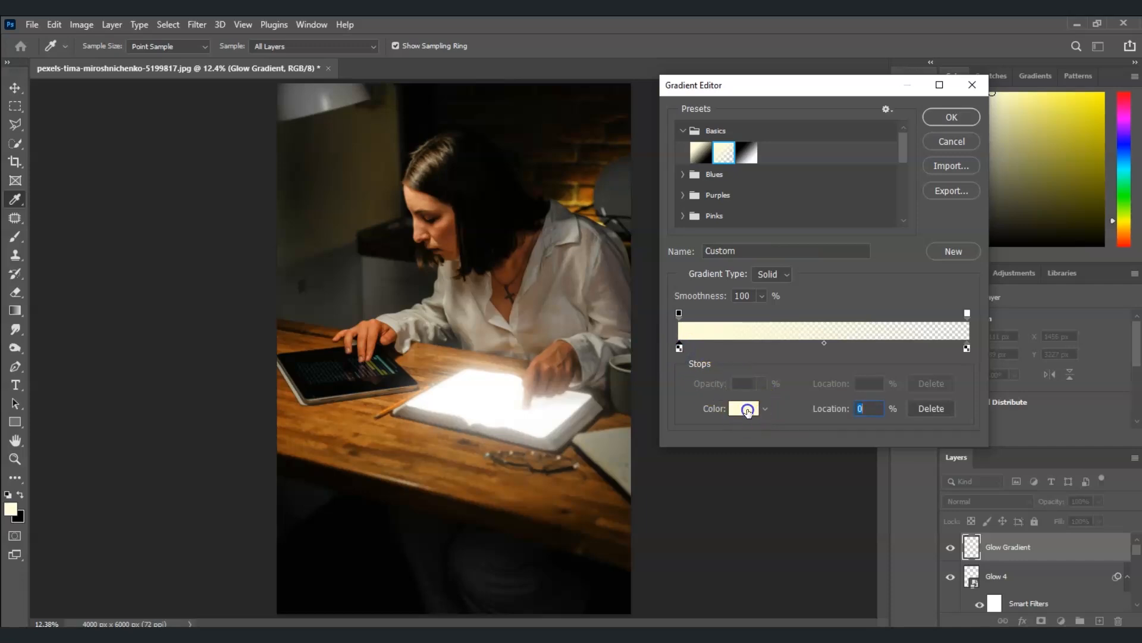
{"action": "left_click", "coordinate": [743, 408]}
{"action": "left_click_drag", "start_coordinate": [119, 297], "coordinate": [85, 283]}
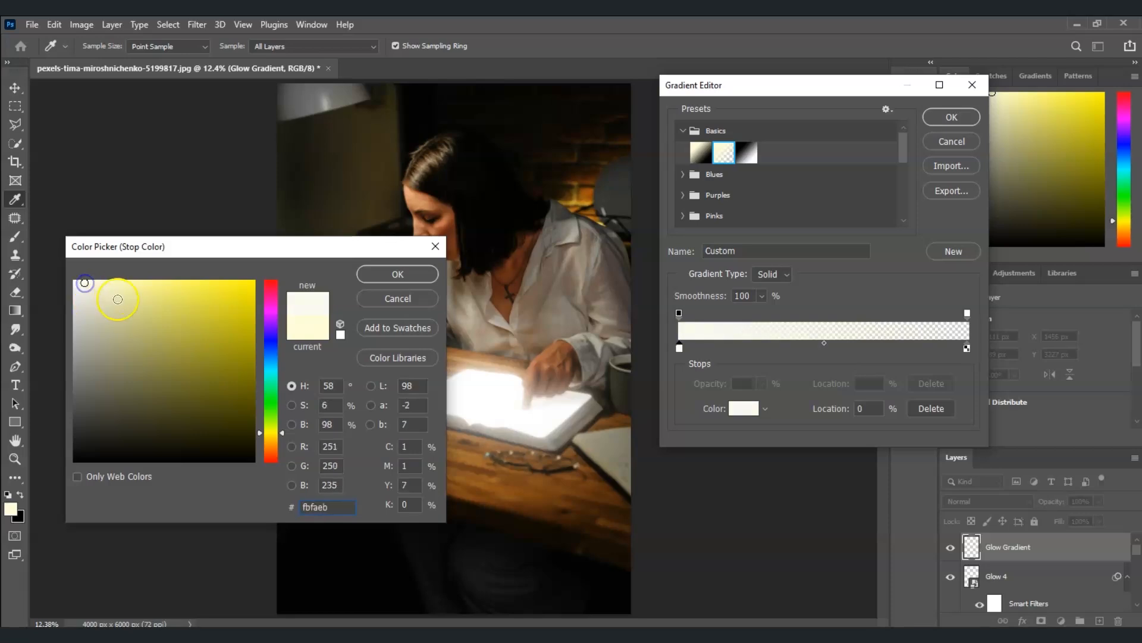
{"action": "left_click", "coordinate": [403, 280]}
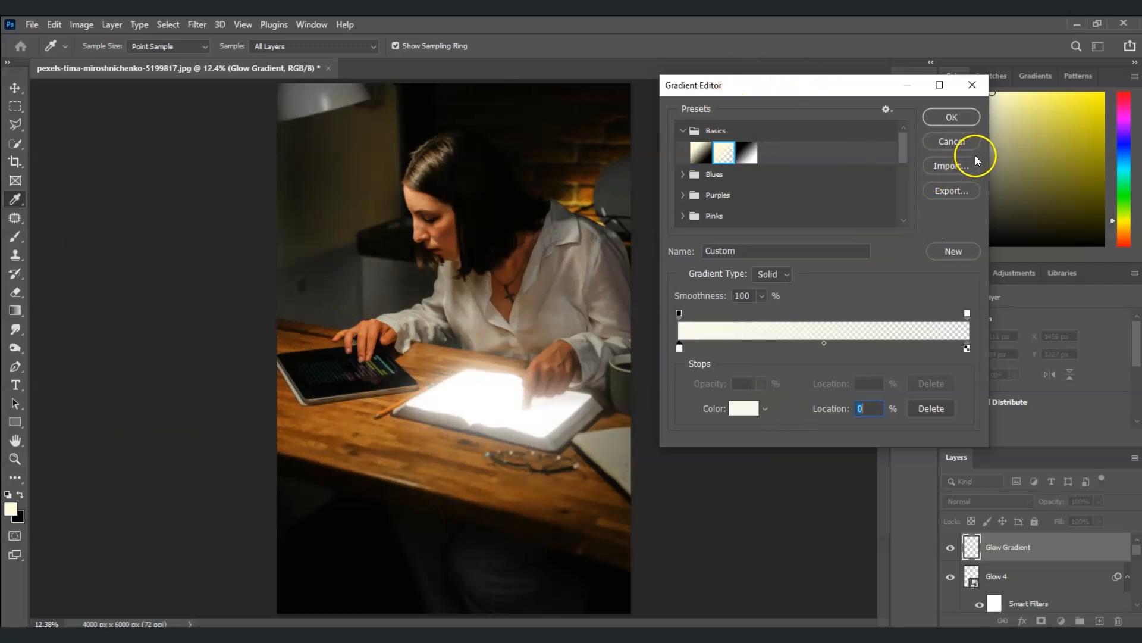
{"action": "left_click", "coordinate": [951, 118]}
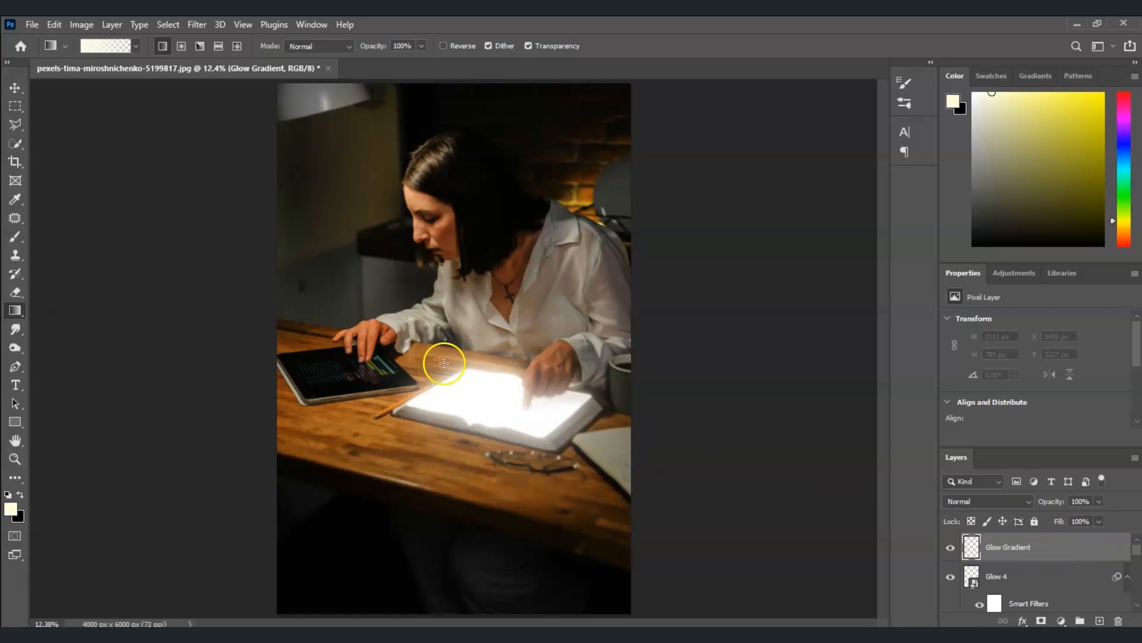
Draw a Polygonal Lasso selection along the lower edges of the book's pages, fanning outward beyond the upper edge of the photo.
{"action": "left_click", "coordinate": [16, 125]}
{"action": "left_click", "coordinate": [367, 380]}
{"action": "left_click", "coordinate": [403, 419]}
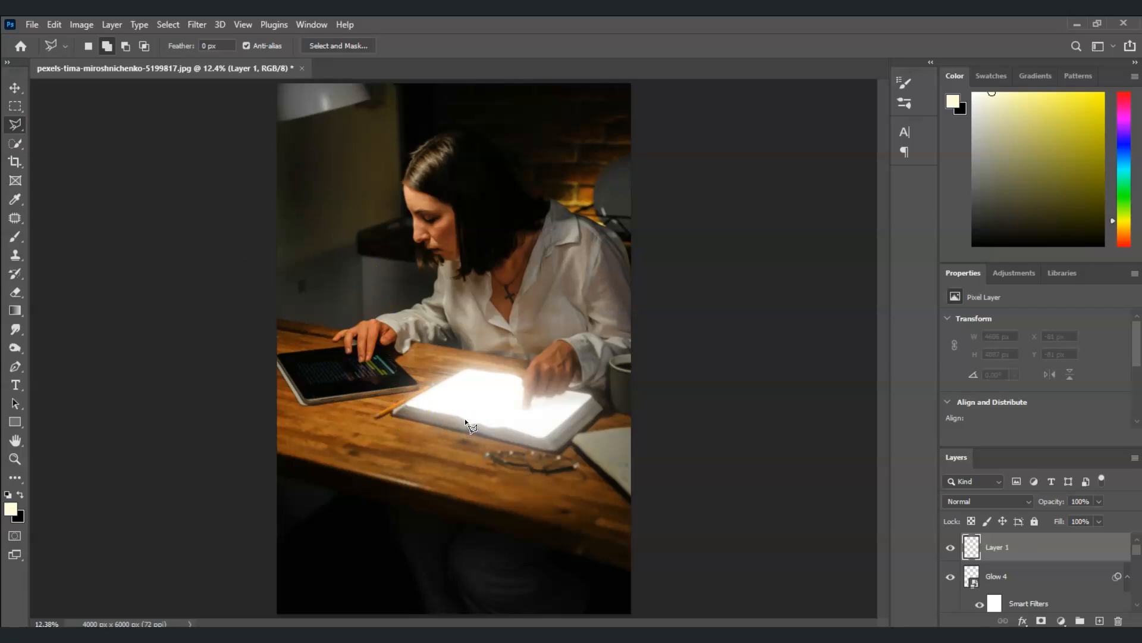
{"action": "left_click", "coordinate": [263, 84]}
{"action": "left_click", "coordinate": [641, 83]}
{"action": "left_click", "coordinate": [651, 110]}
{"action": "left_click", "coordinate": [646, 300]}
{"action": "left_click", "coordinate": [492, 428]}
{"action": "left_click", "coordinate": [478, 423]}
{"action": "left_click", "coordinate": [470, 425]}
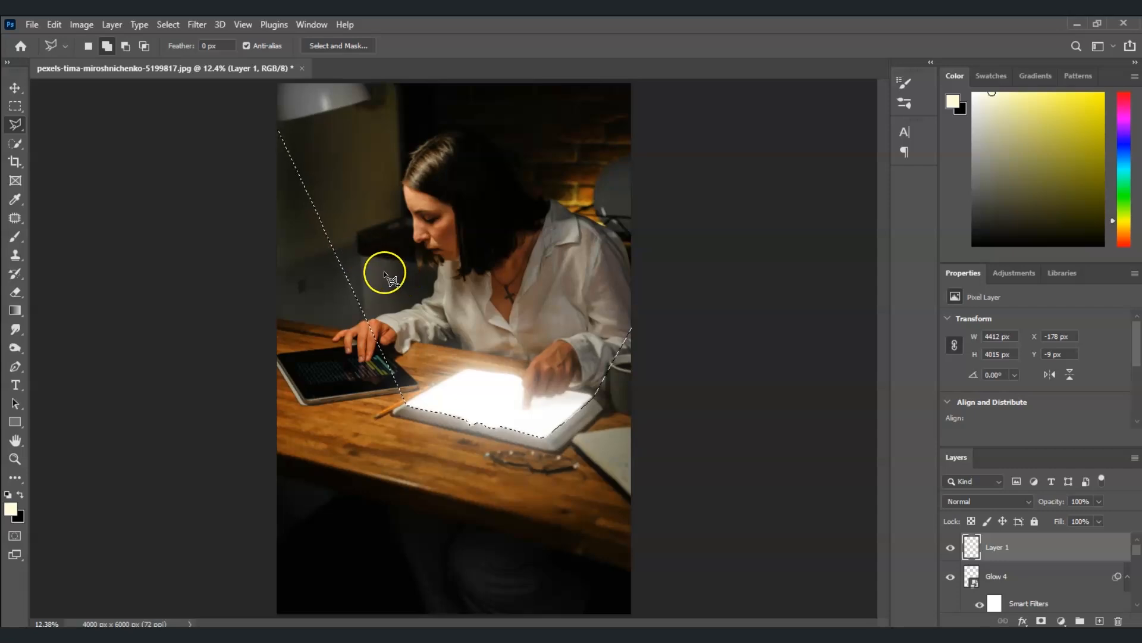
Fill the selection with a linear gradient fading from the book's pages up to the photo's upper edge, and deselect.
{"action": "left_click", "coordinate": [15, 310]}
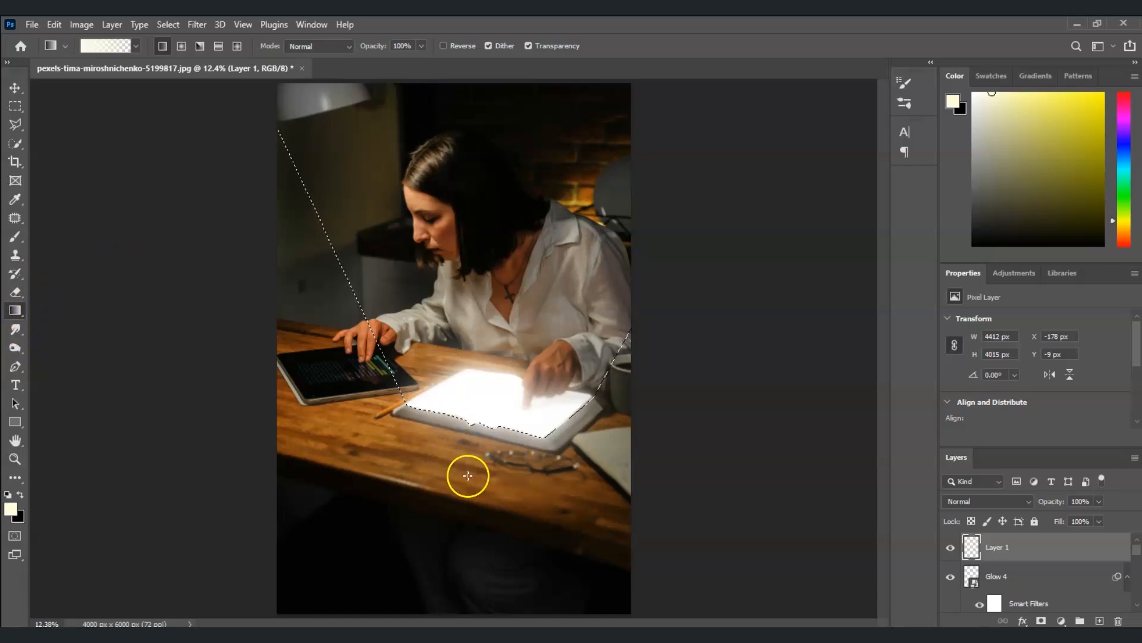
{"action": "left_click_drag", "start_coordinate": [490, 476], "coordinate": [491, 475]}
{"action": "left_click_drag", "start_coordinate": [486, 403], "coordinate": [495, 179]}
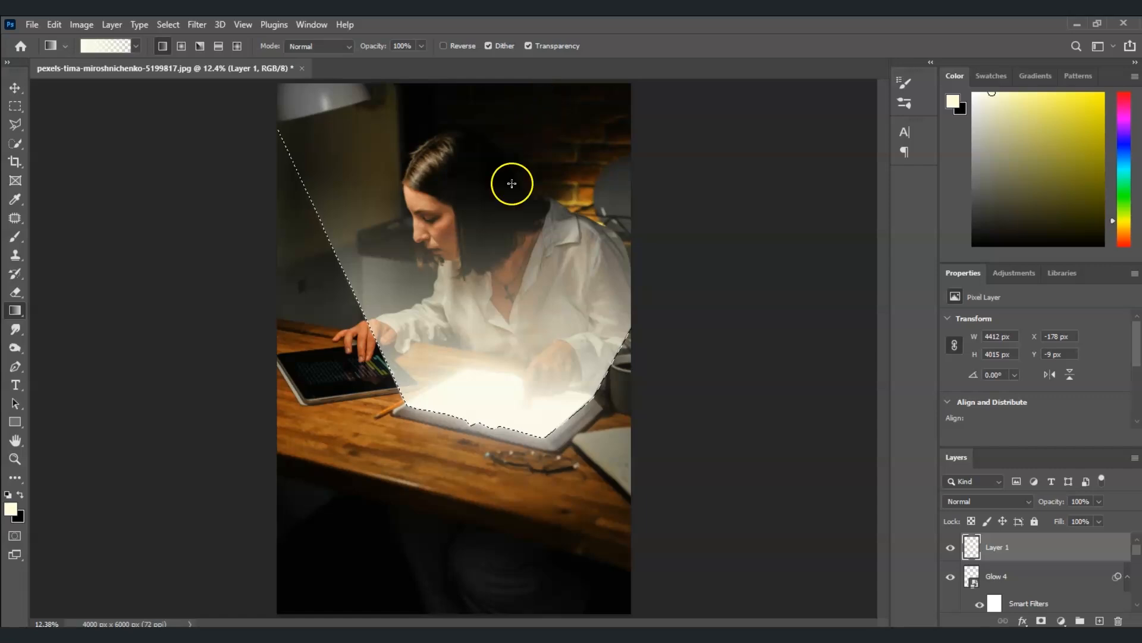
{"action": "key", "text": "ctrl+z"}
{"action": "left_click_drag", "start_coordinate": [498, 367], "coordinate": [483, 92]}
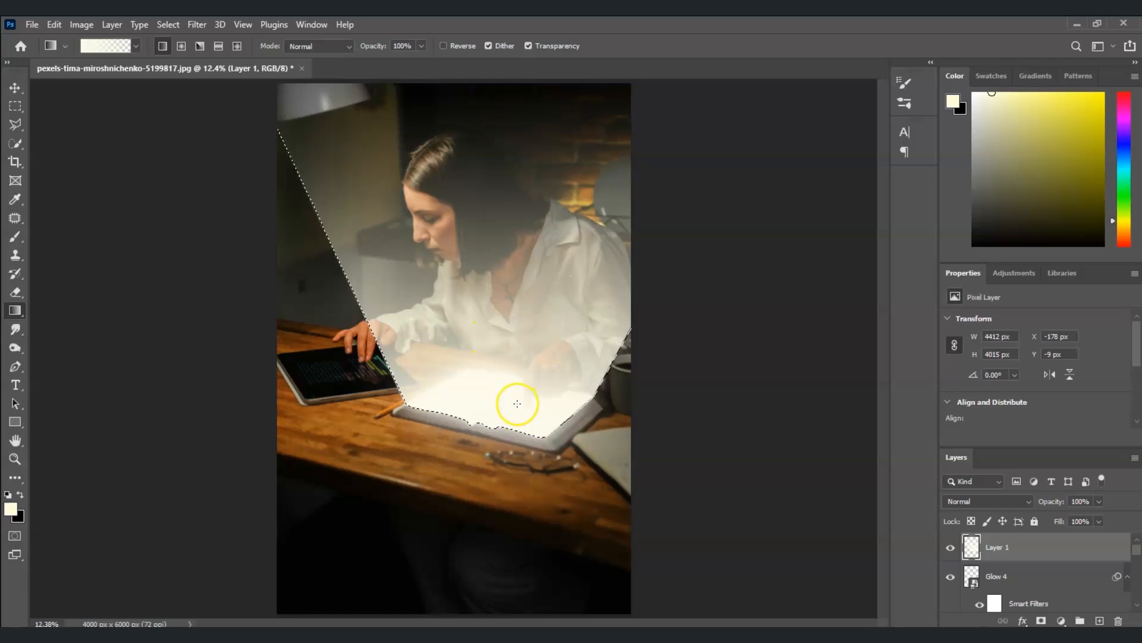
{"action": "key", "text": "ctrl+d"}
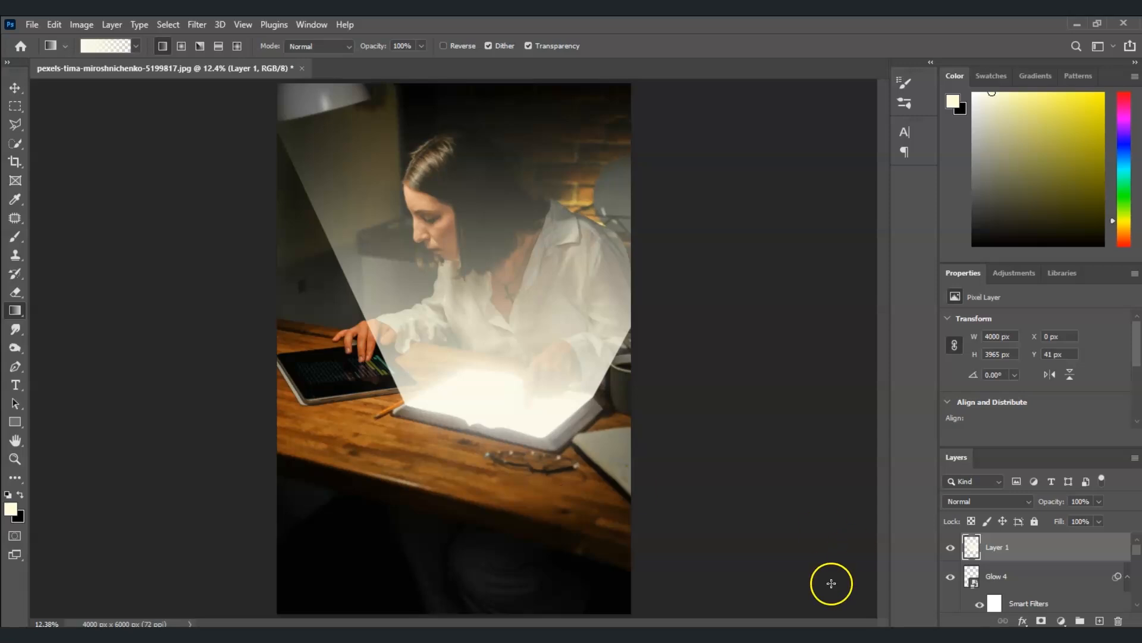
Lower the opacity of the light beam's gradient layer to 60%.
{"action": "left_click", "coordinate": [1098, 501]}
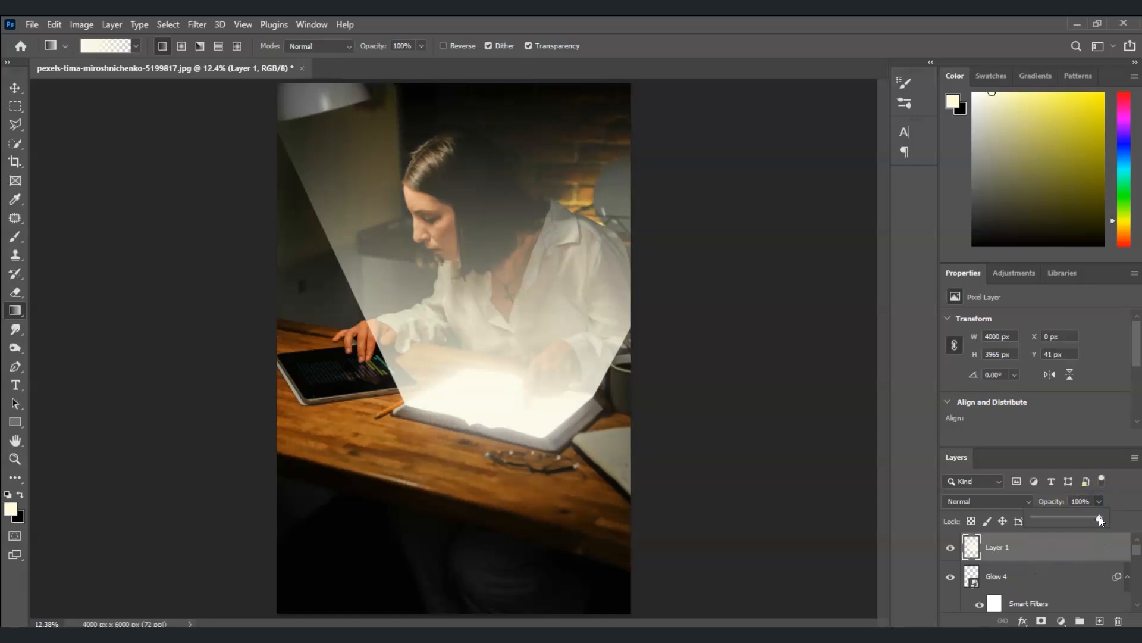
{"action": "left_click_drag", "start_coordinate": [1087, 517], "coordinate": [1078, 512]}
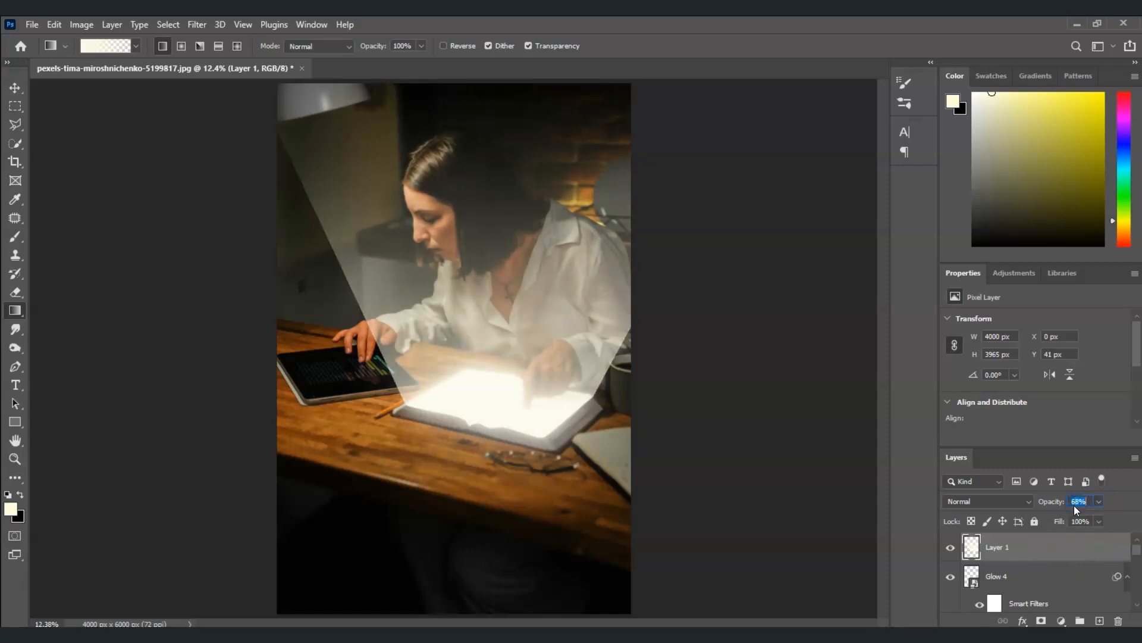
{"action": "type", "text": "60"}
{"action": "key", "text": "Return"}
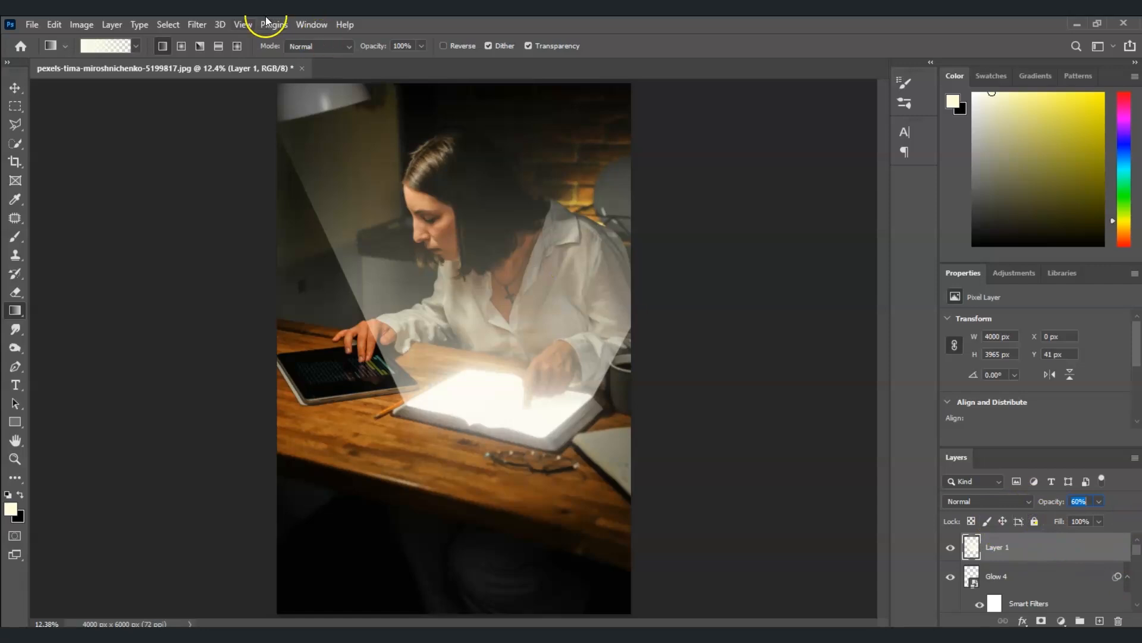
Apply a Gaussian Blur with a radius of 55.3 pixels to the light beam layer.
{"action": "left_click", "coordinate": [194, 27]}
{"action": "mouse_move", "coordinate": [274, 213]}
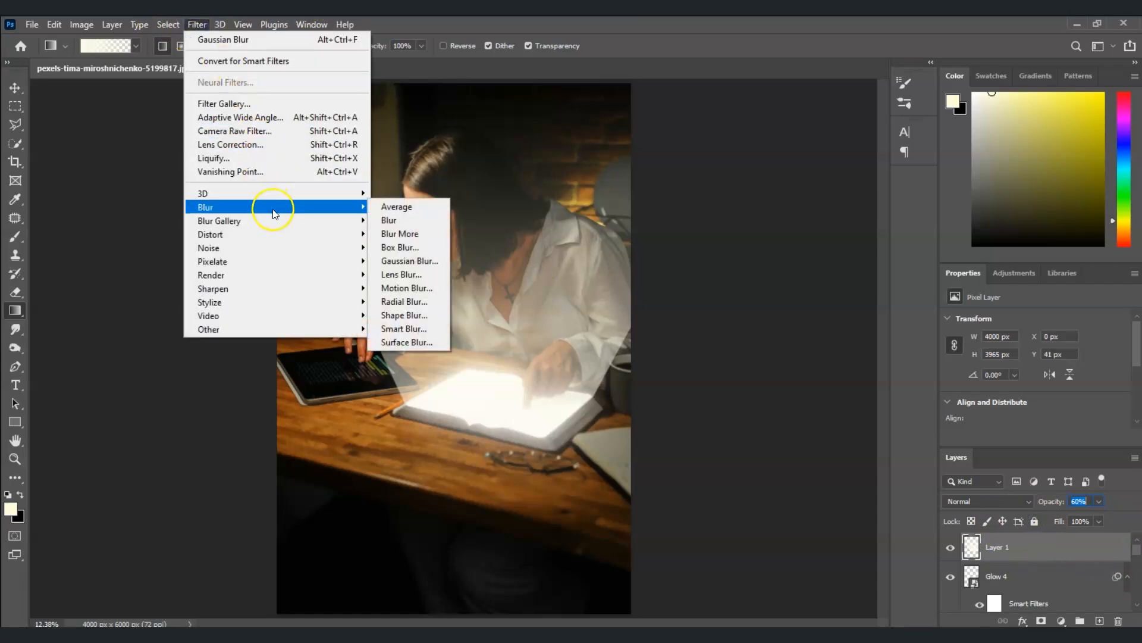
{"action": "left_click", "coordinate": [411, 261]}
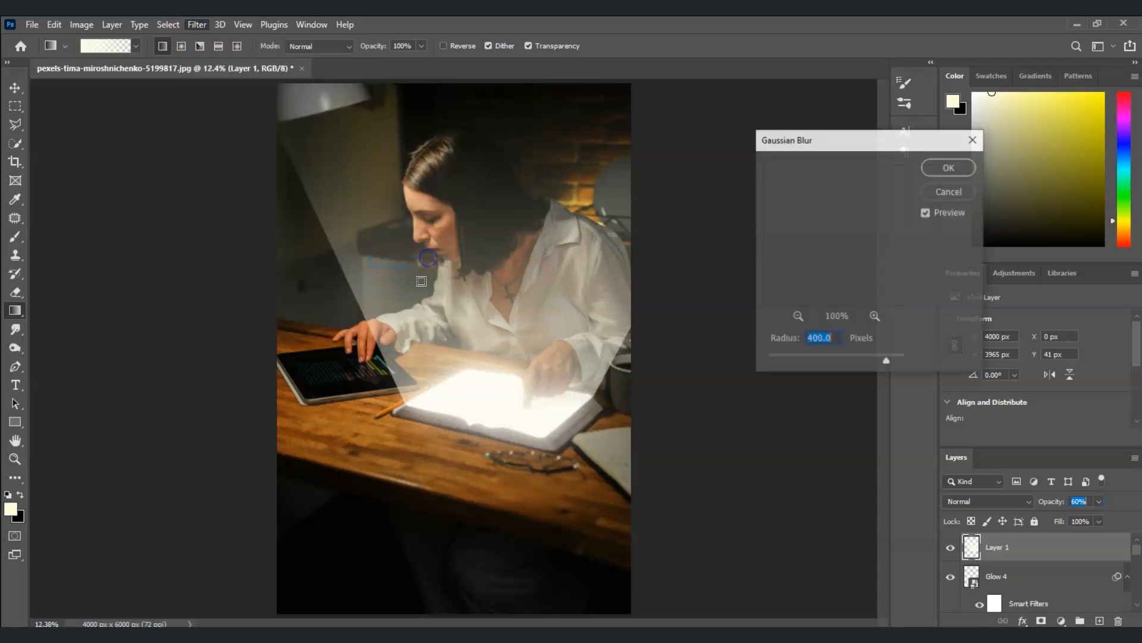
{"action": "left_click", "coordinate": [820, 357]}
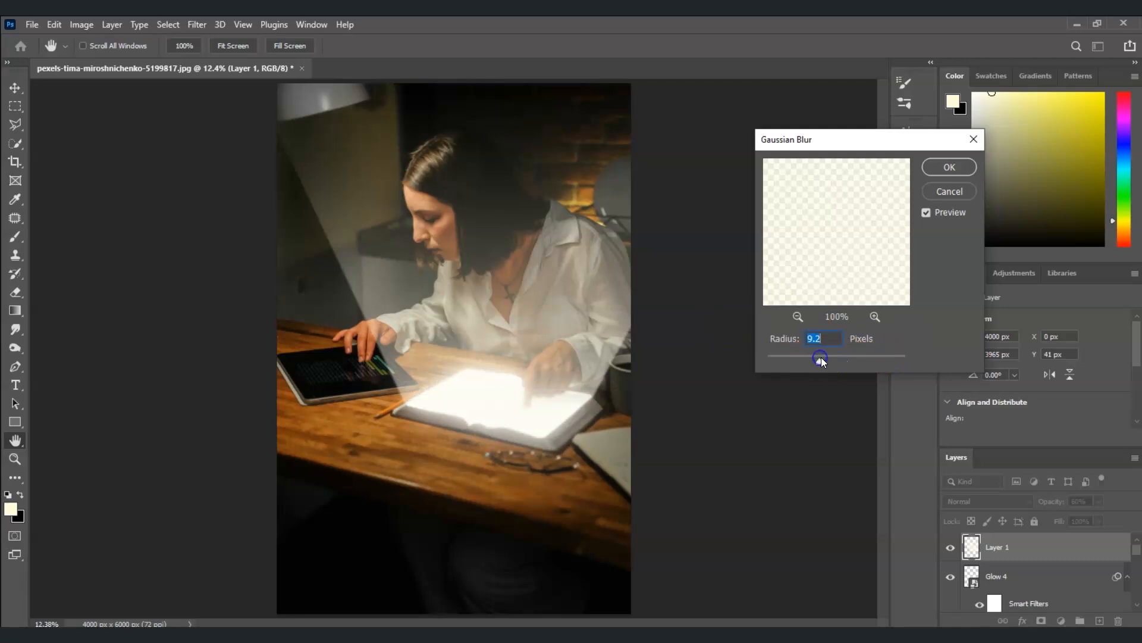
{"action": "left_click_drag", "start_coordinate": [835, 359], "coordinate": [843, 360]}
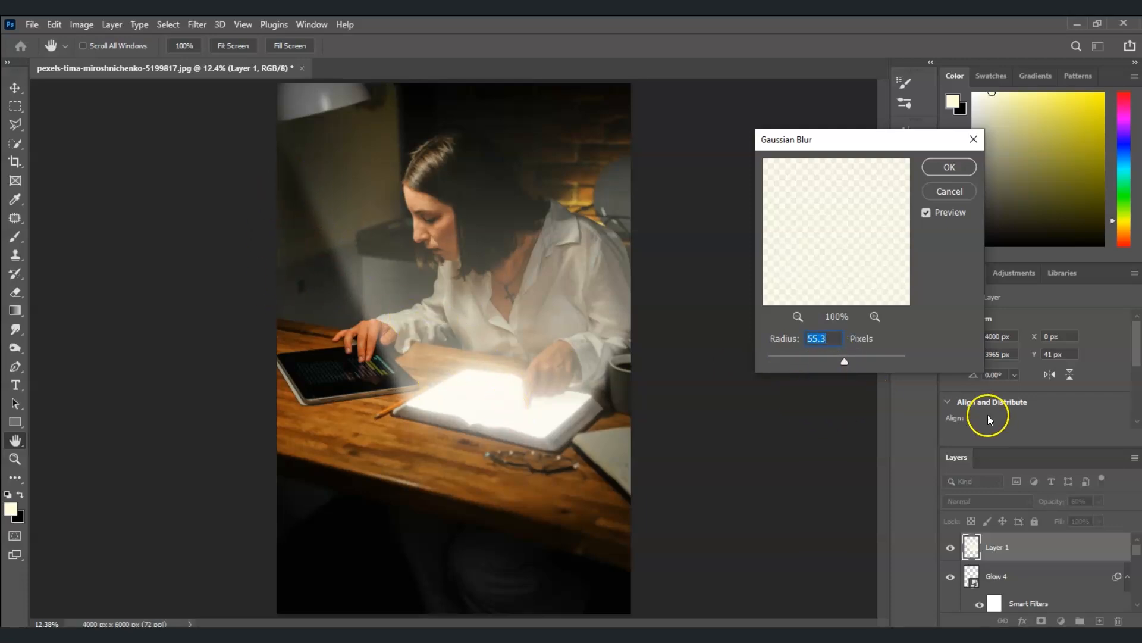
{"action": "left_click", "coordinate": [946, 168]}
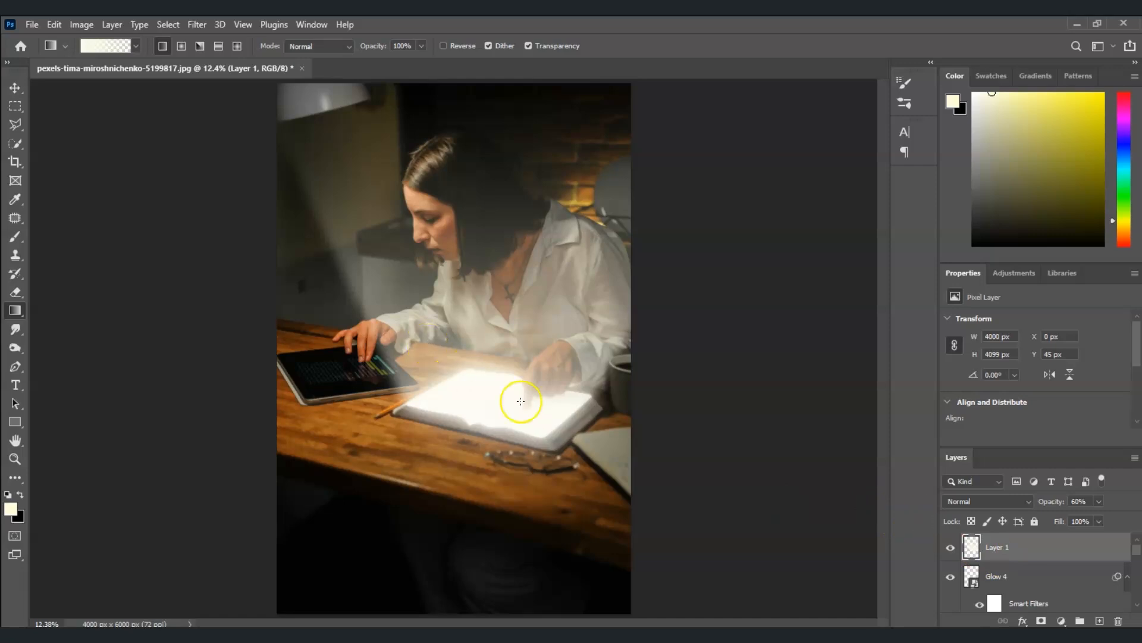
Group all layers from the book layer up to the light beam layer, including the Glow layers.
{"action": "scroll", "coordinate": [1020, 563], "scroll_direction": "down", "scroll_amount": 5}
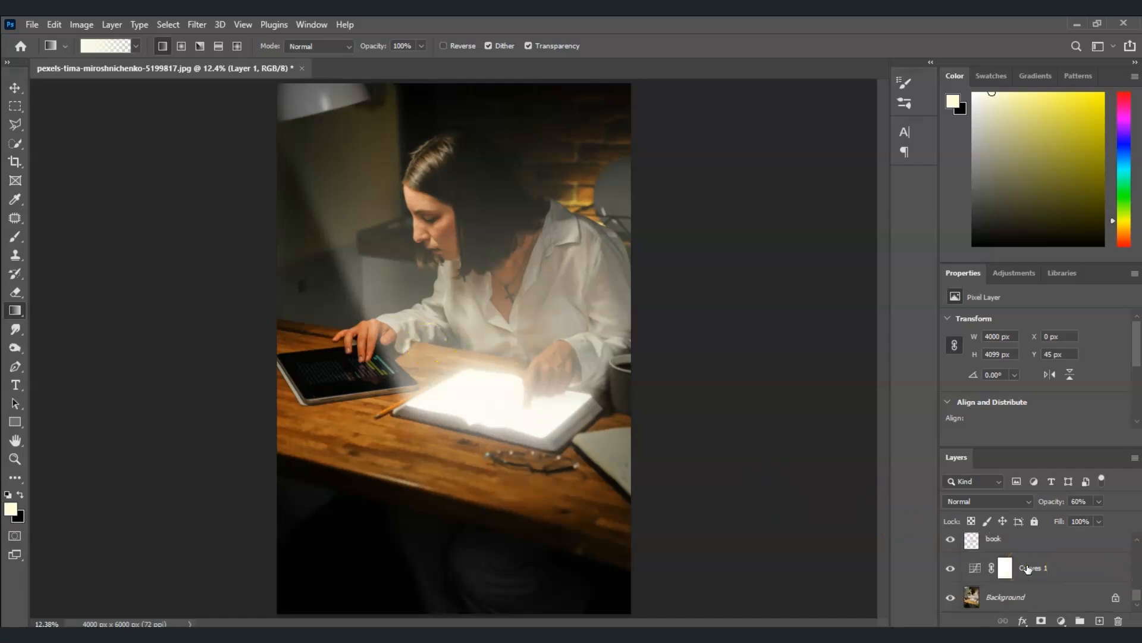
{"action": "scroll", "coordinate": [1028, 570], "scroll_direction": "up", "scroll_amount": 1}
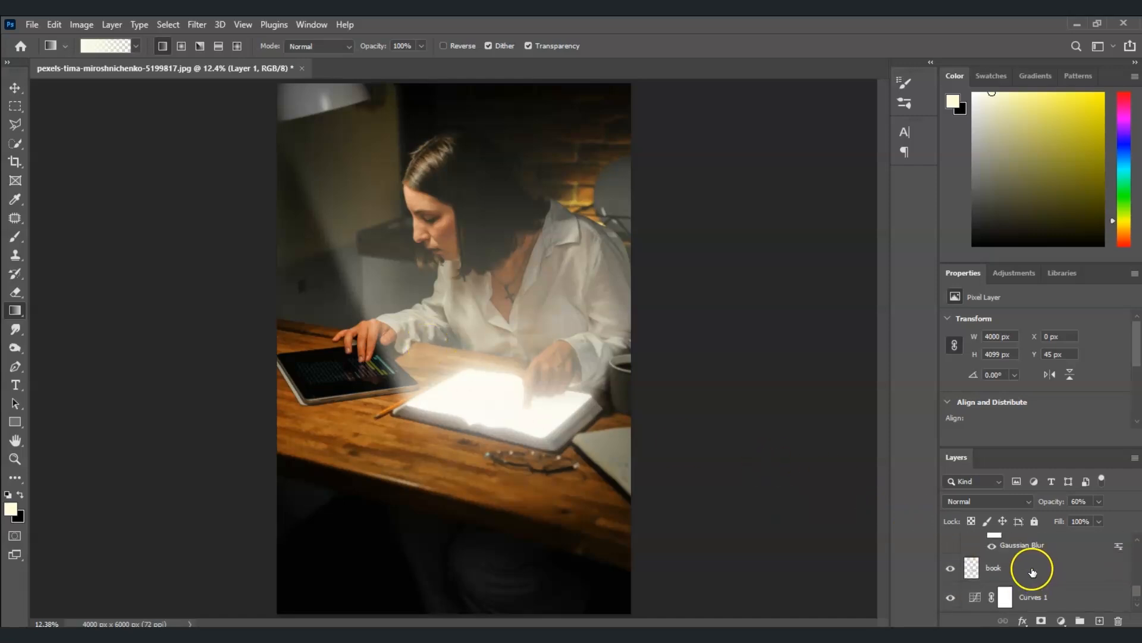
{"action": "left_click", "coordinate": [1032, 570]}
{"action": "scroll", "coordinate": [1033, 571], "scroll_direction": "up", "scroll_amount": 4}
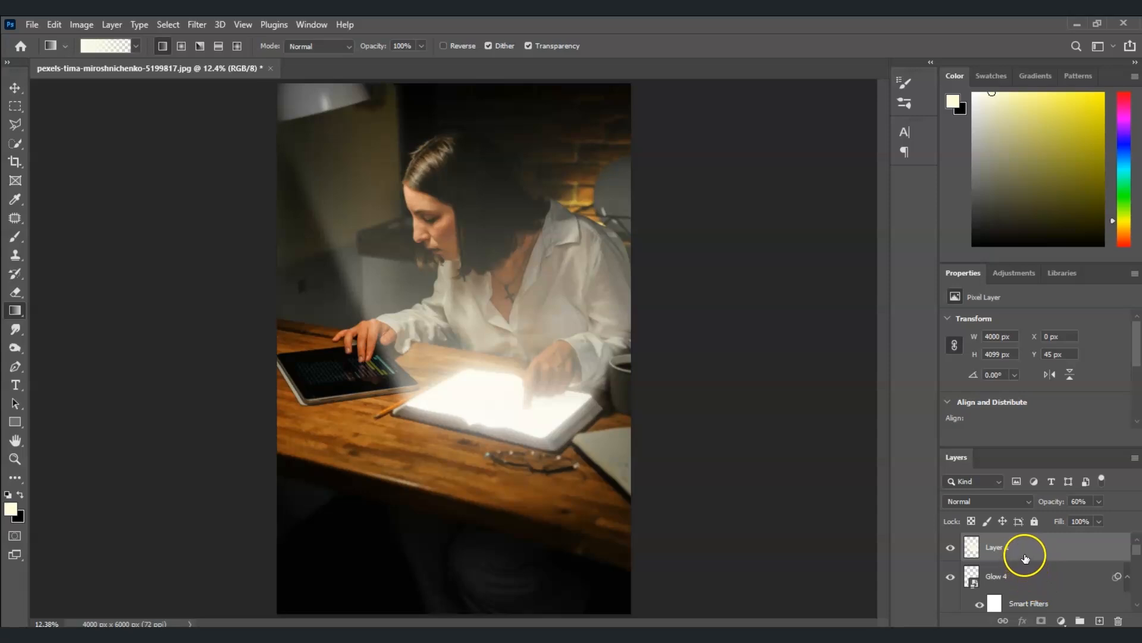
{"action": "left_click", "coordinate": [1025, 555]}
{"action": "scroll", "coordinate": [1026, 556], "scroll_direction": "down", "scroll_amount": 2}
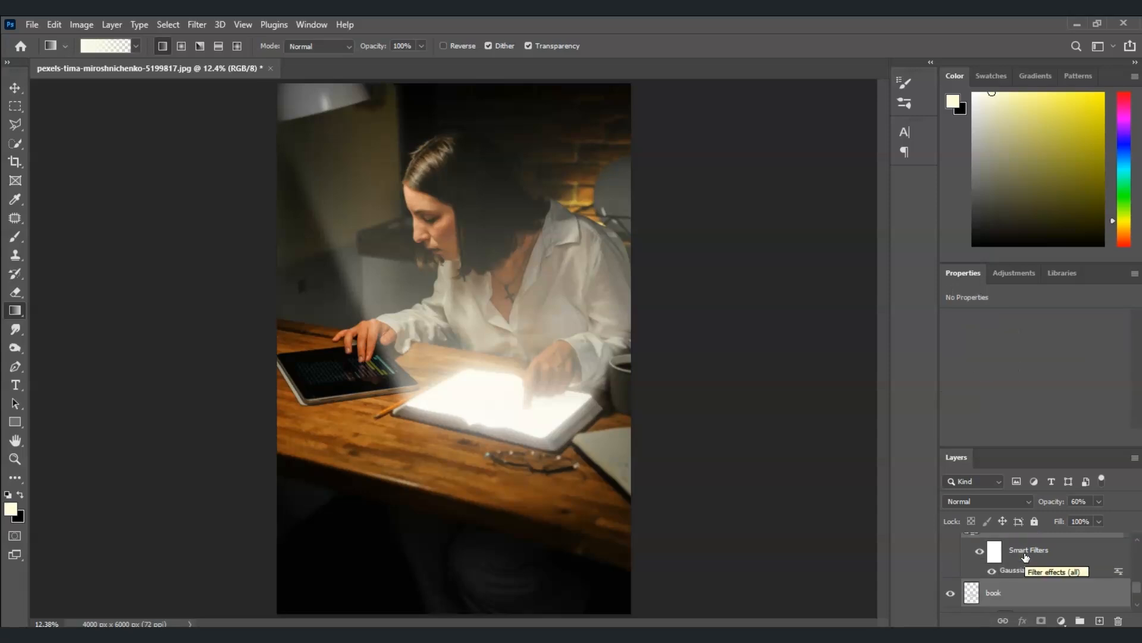
{"action": "scroll", "coordinate": [1042, 590], "scroll_direction": "up", "scroll_amount": 2}
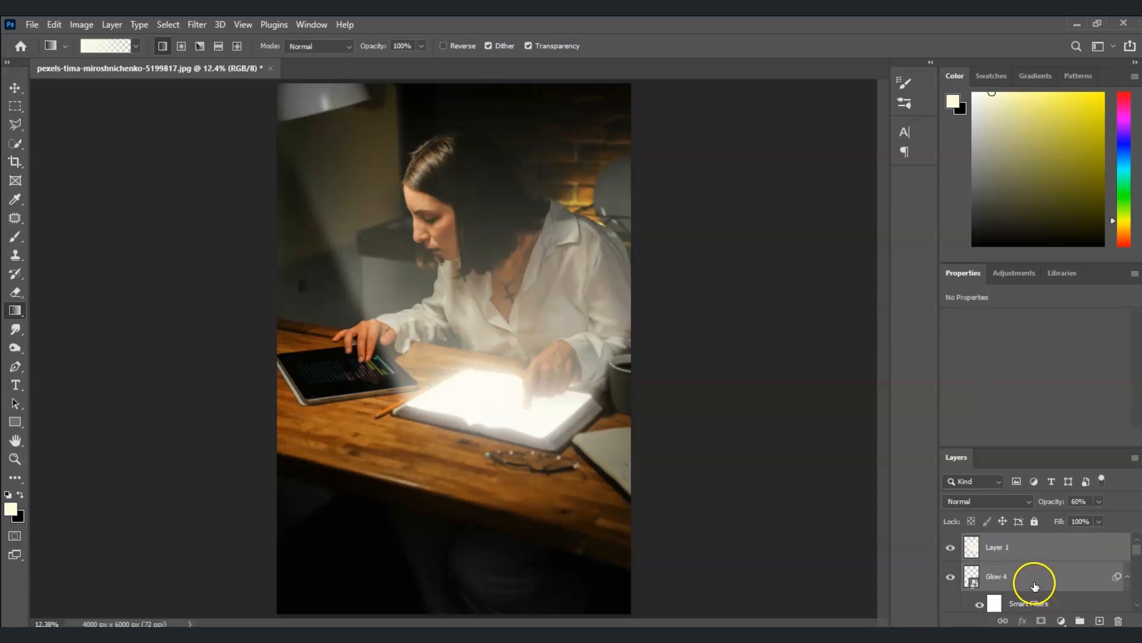
{"action": "scroll", "coordinate": [1033, 565], "scroll_direction": "down", "scroll_amount": 3}
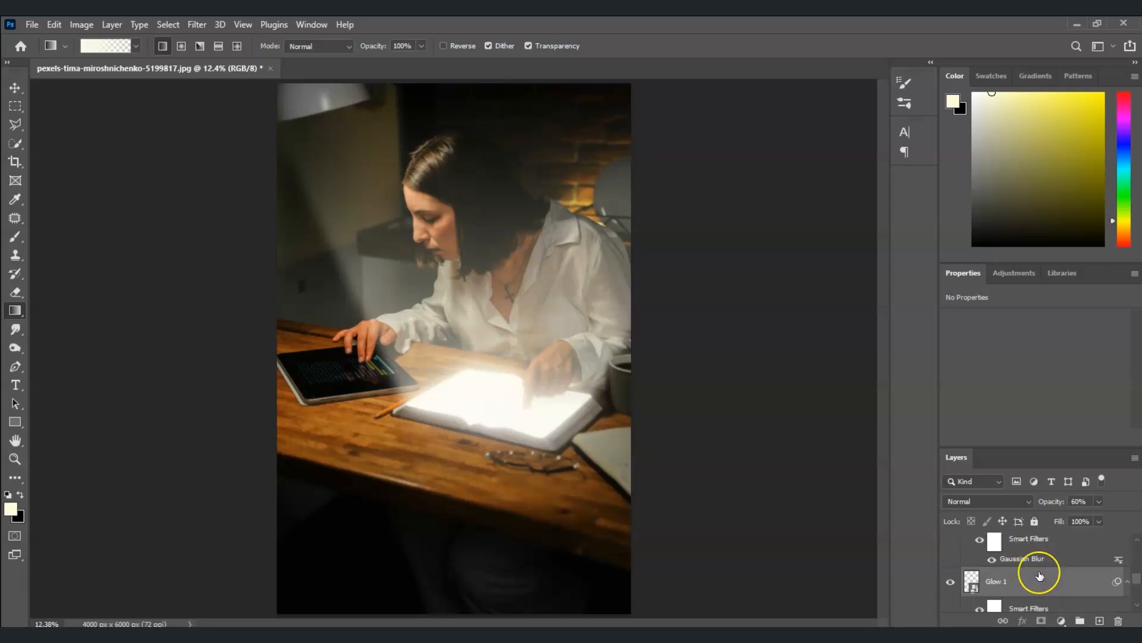
{"action": "key", "text": "ctrl+g"}
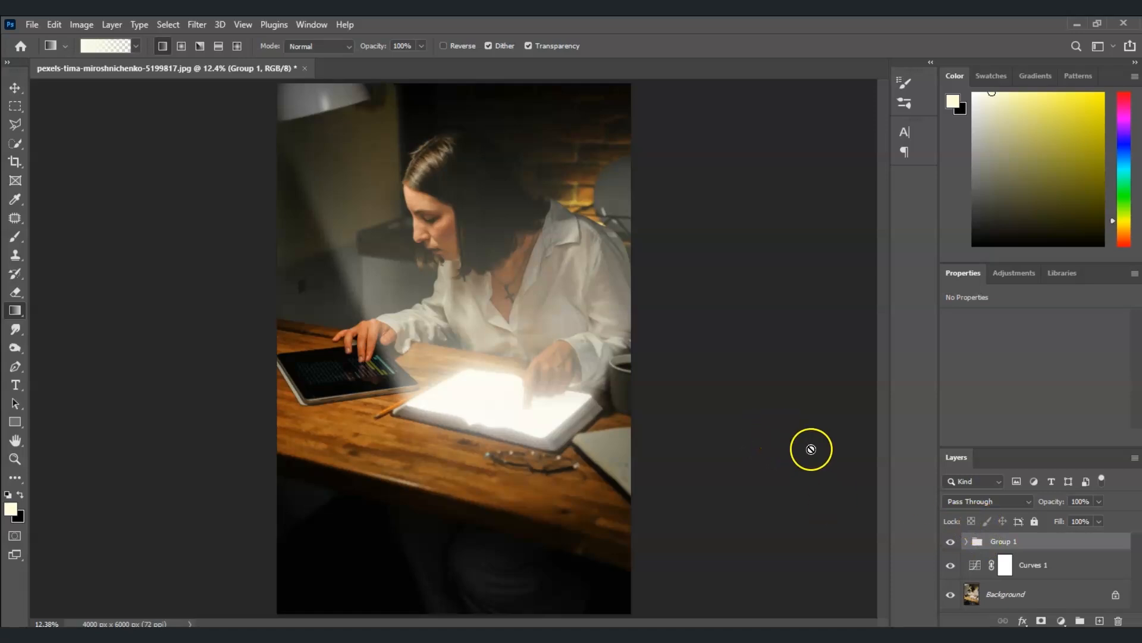
Add a Curves adjustment layer directly above the Background and bend its curve upward at the midtones to brighten the photo.
{"action": "left_click", "coordinate": [1036, 598]}
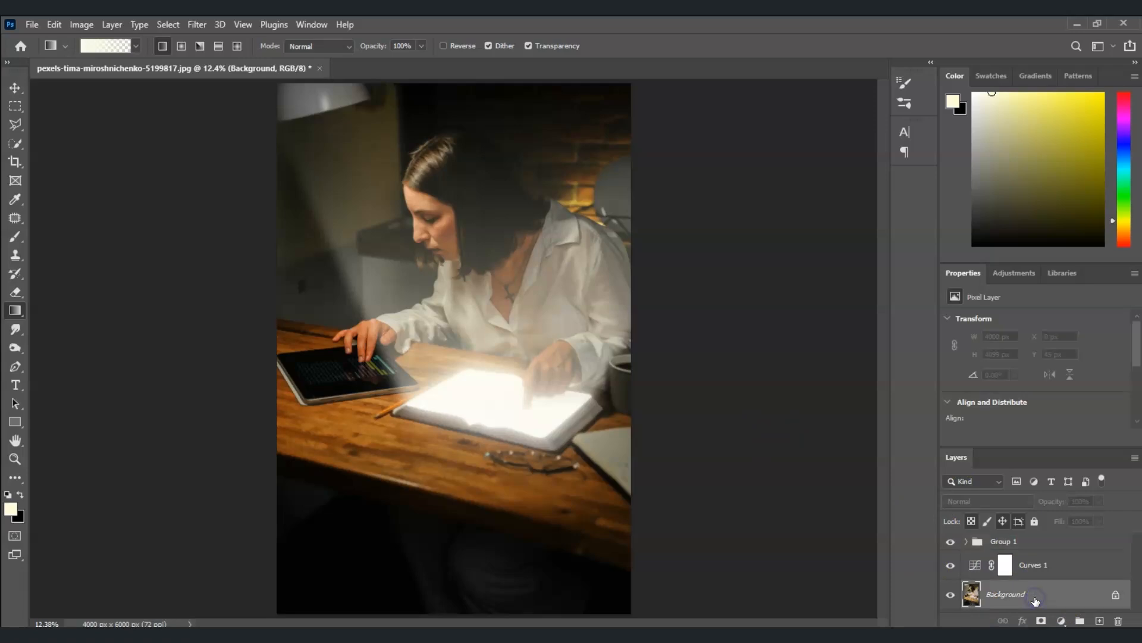
{"action": "left_click", "coordinate": [1061, 621]}
{"action": "left_click", "coordinate": [1056, 438]}
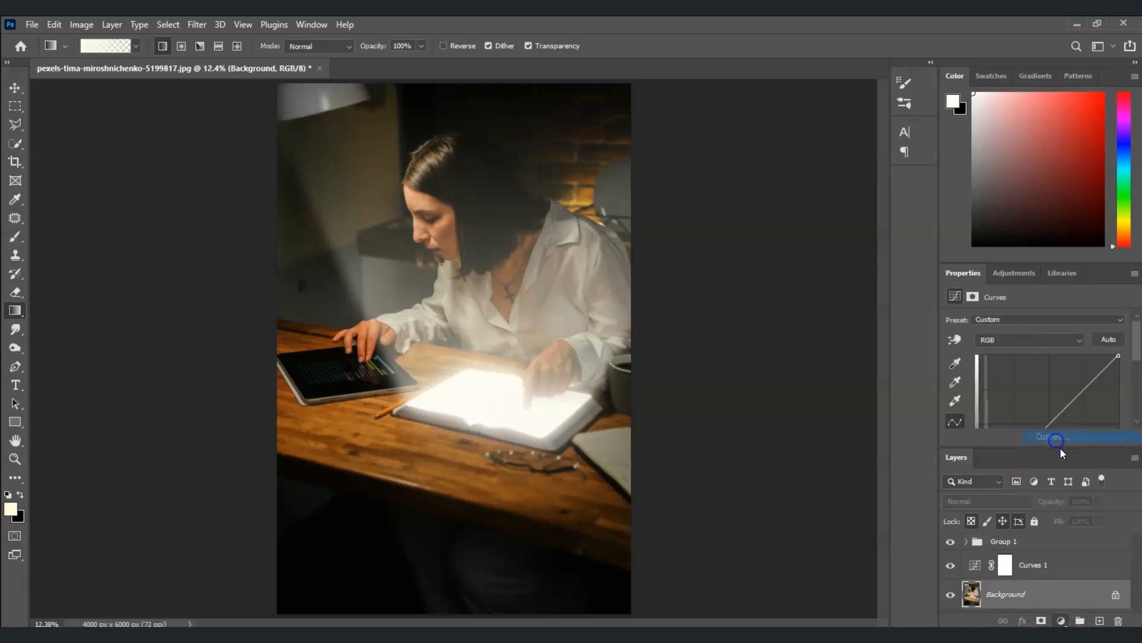
{"action": "scroll", "coordinate": [1065, 400], "scroll_direction": "down", "scroll_amount": 1}
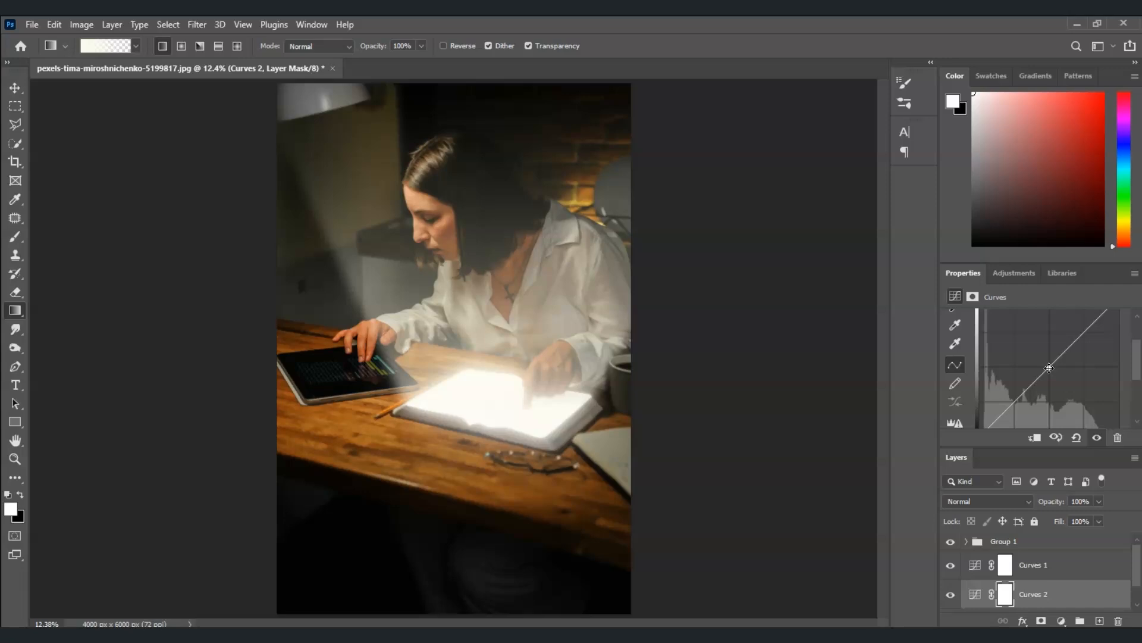
{"action": "left_click_drag", "start_coordinate": [1049, 369], "coordinate": [1025, 353]}
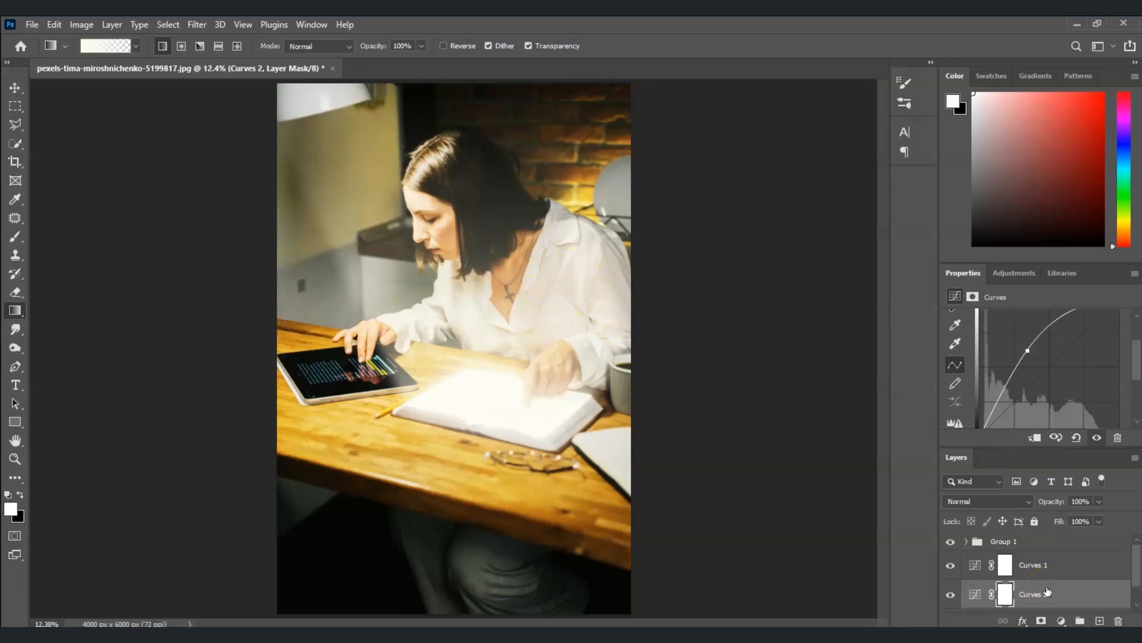
Invert the brightening Curves layer's mask to black and rename the layer "highlights".
{"action": "left_click", "coordinate": [1007, 593]}
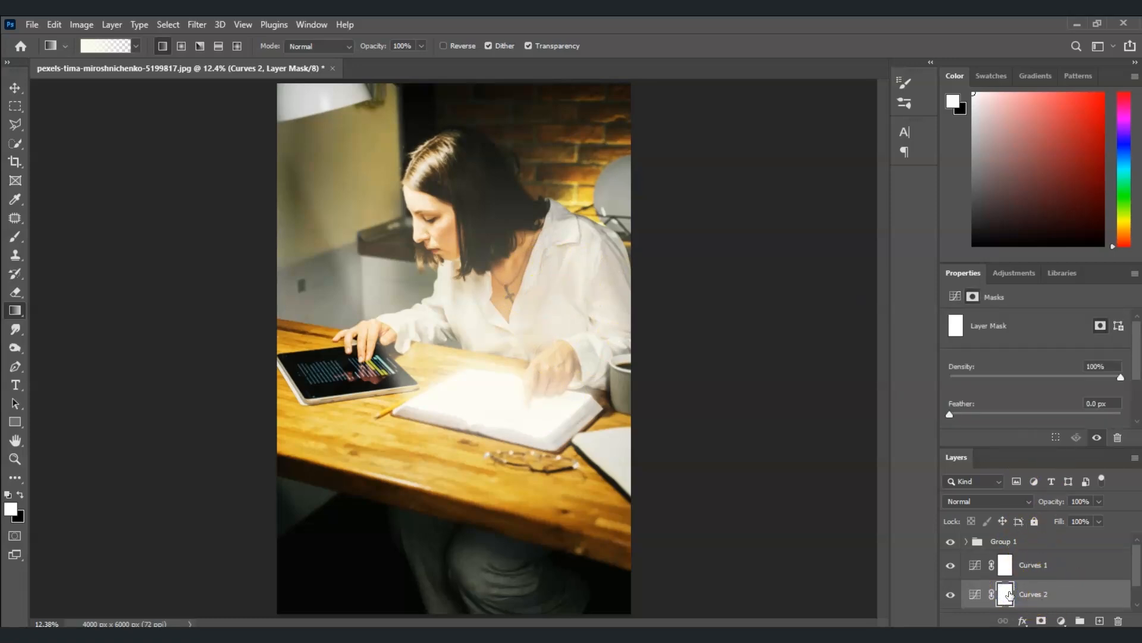
{"action": "key", "text": "ctrl+i"}
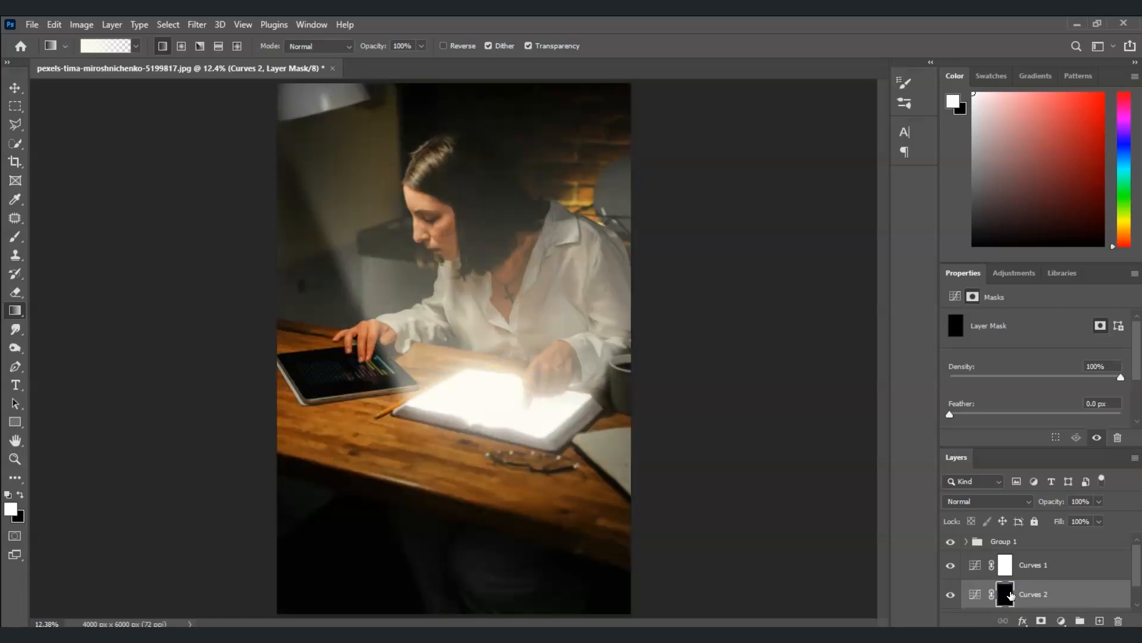
{"action": "double_click", "coordinate": [1036, 594]}
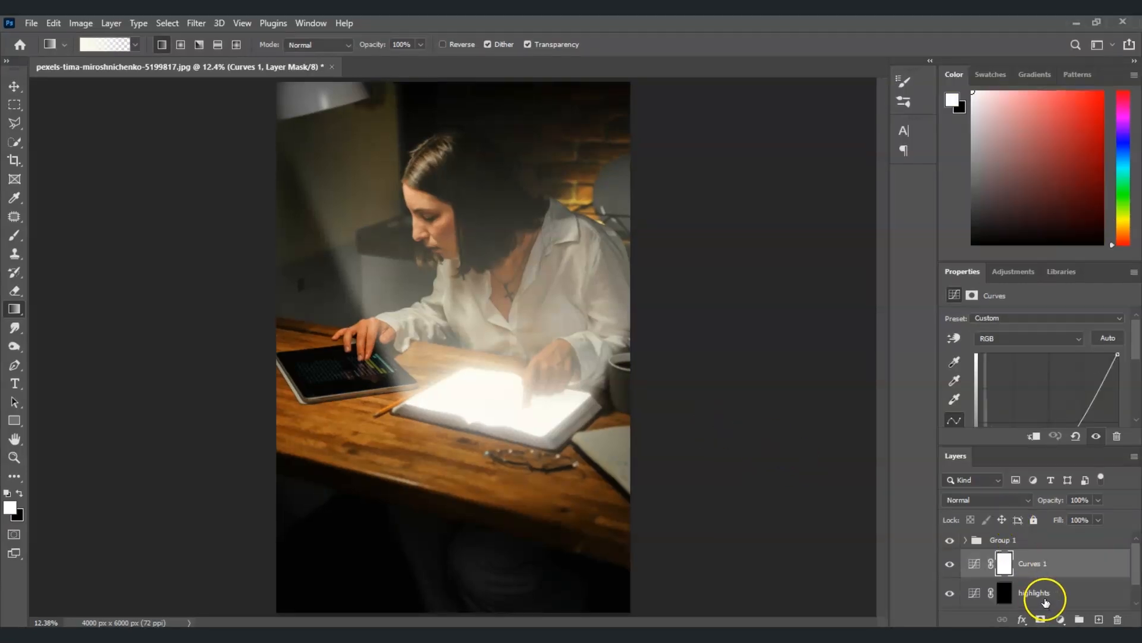
Target the highlights layer's mask and set up a soft round brush with 30% opacity and 100% flow.
{"action": "left_click", "coordinate": [1028, 598]}
{"action": "left_click", "coordinate": [1010, 594]}
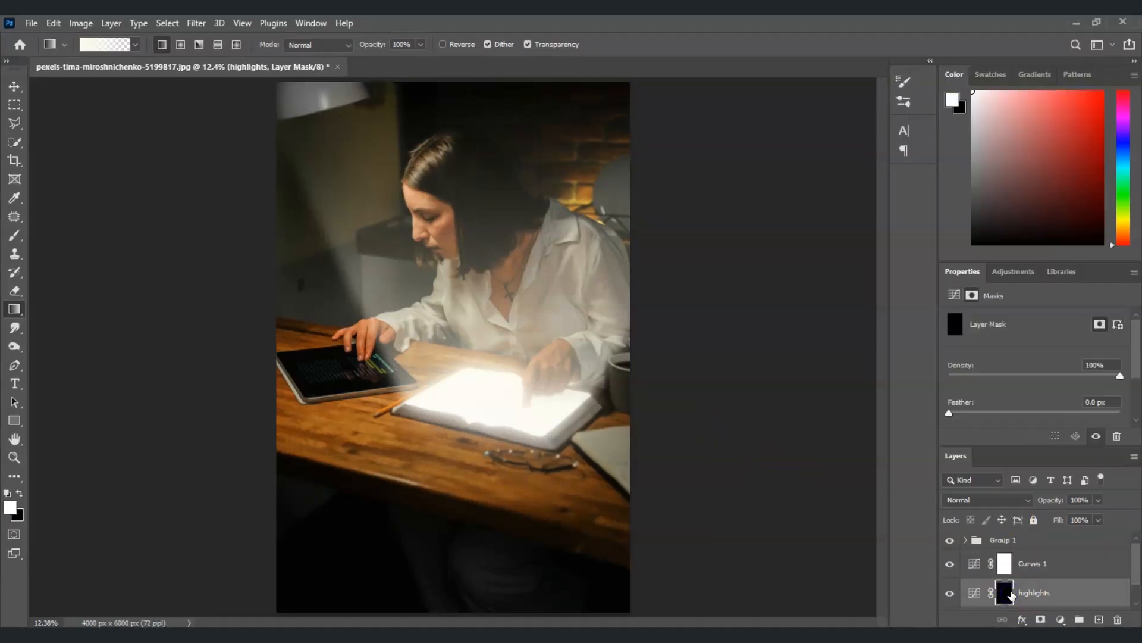
{"action": "left_click", "coordinate": [1009, 601]}
{"action": "key", "text": "b"}
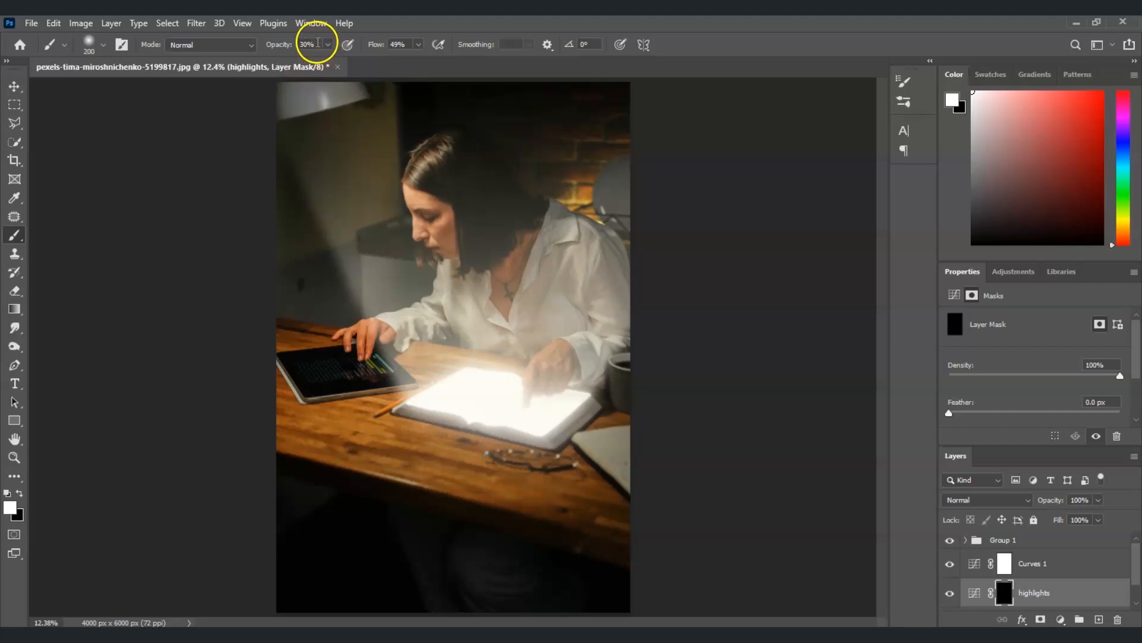
{"action": "type", "text": "30"}
{"action": "left_click", "coordinate": [392, 44]}
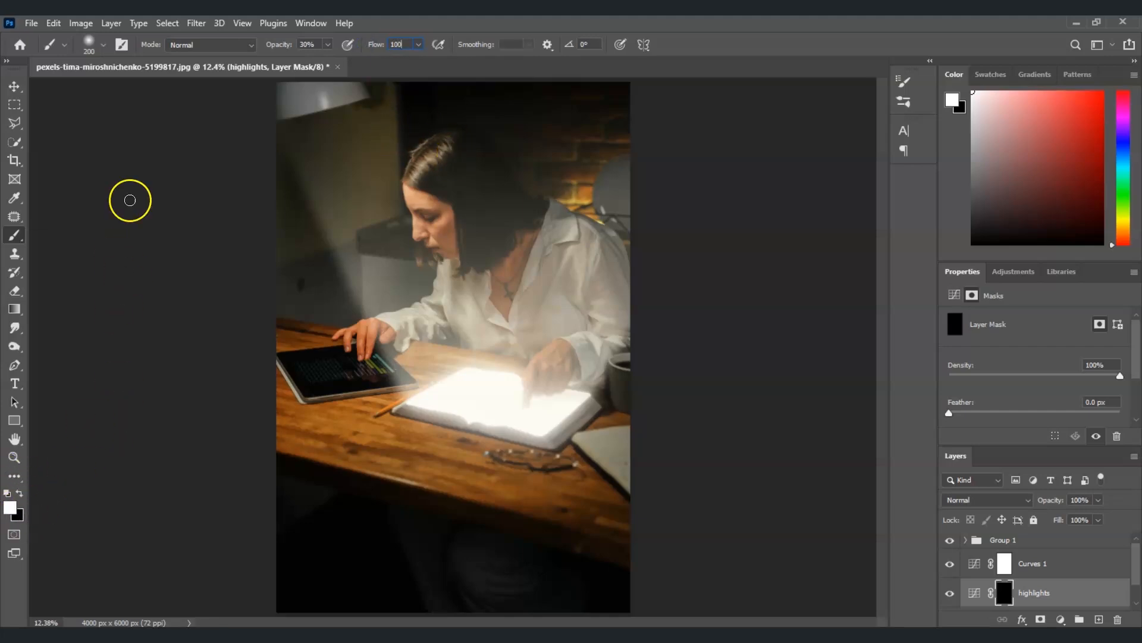
{"action": "key", "text": "Return"}
{"action": "left_click", "coordinate": [103, 47]}
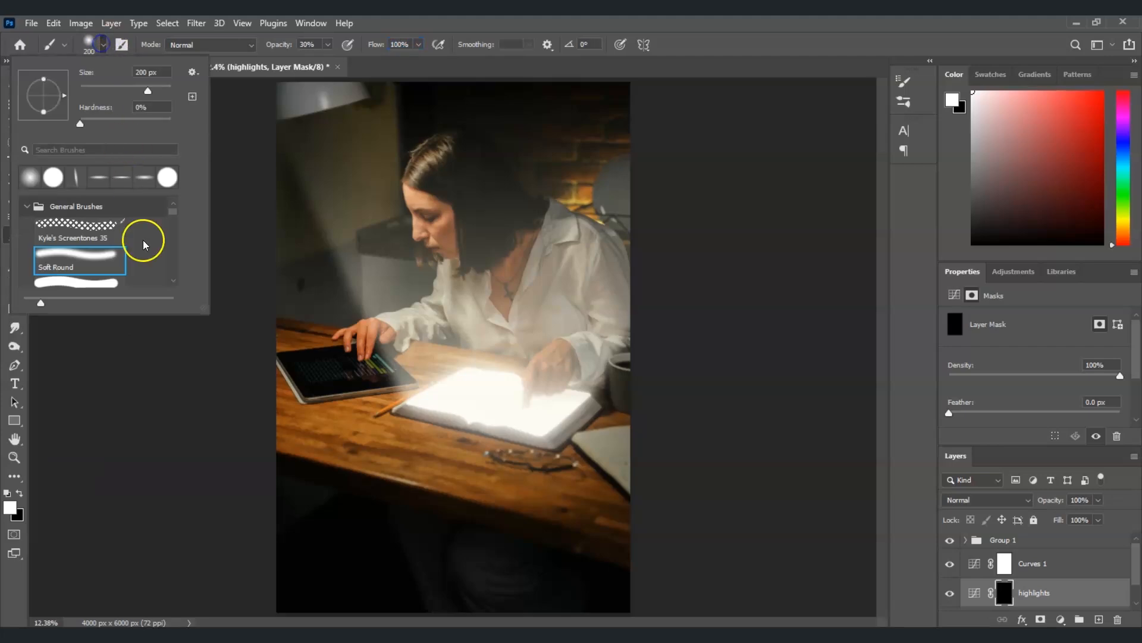
{"action": "left_click", "coordinate": [256, 373]}
Paint white on the highlights mask over the woman's shirt, face and hands, the tablet and the cup, varying the brush size.
{"action": "key", "text": "bracketright"}
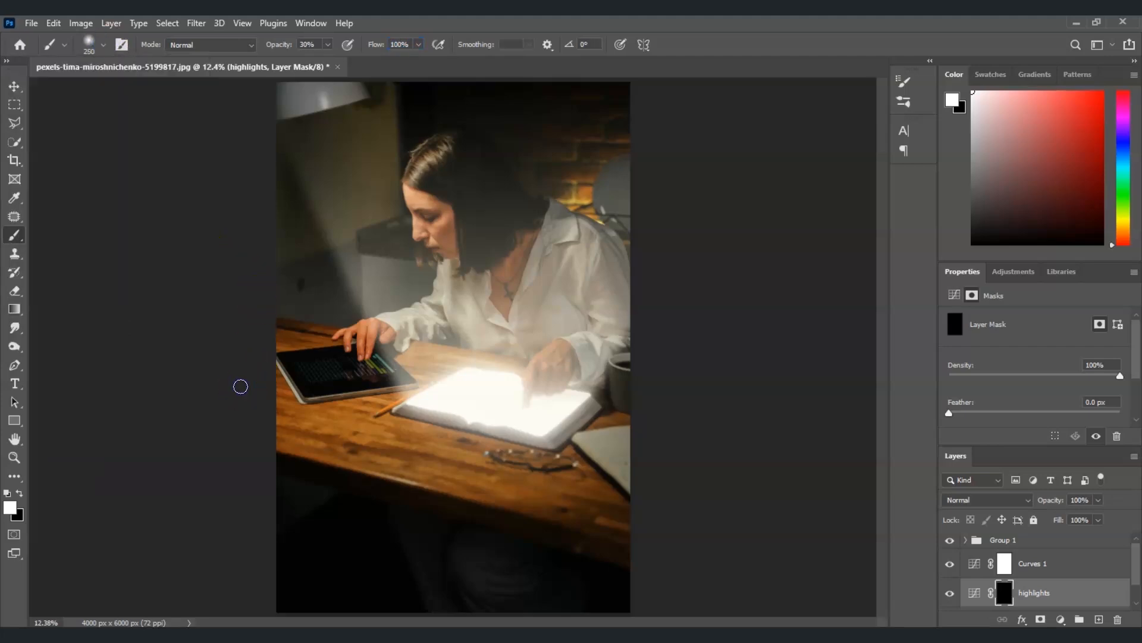
{"action": "mouse_move", "coordinate": [241, 387]}
{"action": "left_mouse_down"}
{"action": "mouse_move", "coordinate": [247, 365]}
{"action": "mouse_move", "coordinate": [401, 356]}
{"action": "mouse_move", "coordinate": [543, 294]}
{"action": "mouse_move", "coordinate": [551, 255]}
{"action": "mouse_move", "coordinate": [535, 277]}
{"action": "left_mouse_up"}
{"action": "mouse_move", "coordinate": [546, 247]}
{"action": "left_mouse_down"}
{"action": "mouse_move", "coordinate": [544, 273]}
{"action": "mouse_move", "coordinate": [568, 279]}
{"action": "mouse_move", "coordinate": [541, 339]}
{"action": "mouse_move", "coordinate": [484, 339]}
{"action": "mouse_move", "coordinate": [469, 288]}
{"action": "mouse_move", "coordinate": [492, 339]}
{"action": "mouse_move", "coordinate": [460, 337]}
{"action": "left_mouse_up"}
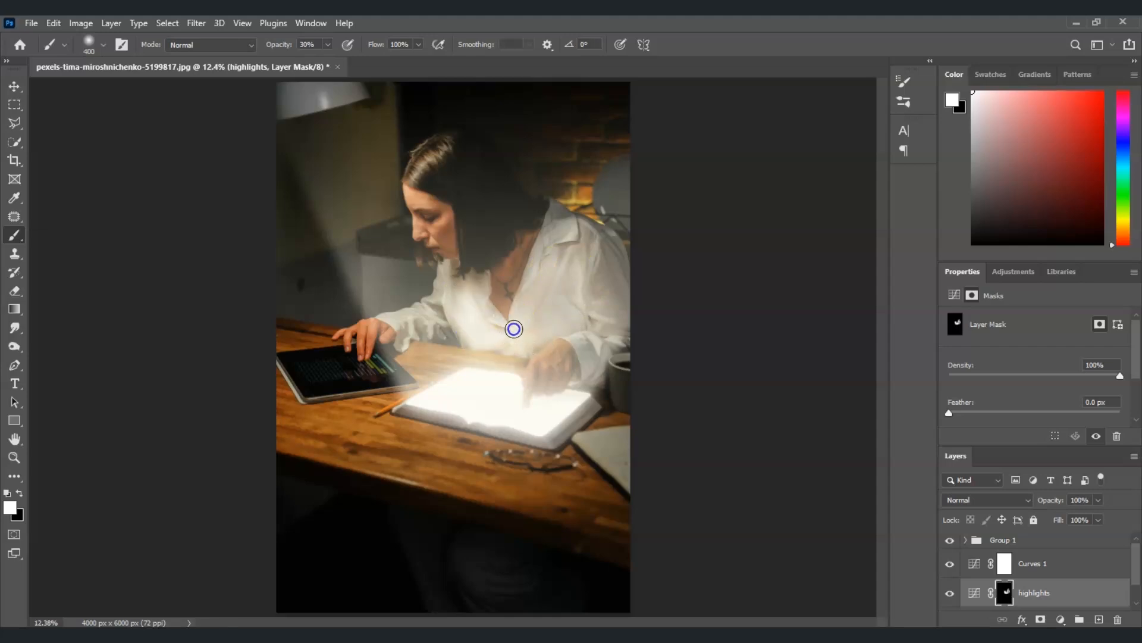
{"action": "mouse_move", "coordinate": [502, 323]}
{"action": "left_mouse_down"}
{"action": "mouse_move", "coordinate": [523, 287]}
{"action": "mouse_move", "coordinate": [489, 300]}
{"action": "mouse_move", "coordinate": [515, 272]}
{"action": "mouse_move", "coordinate": [493, 292]}
{"action": "left_mouse_up"}
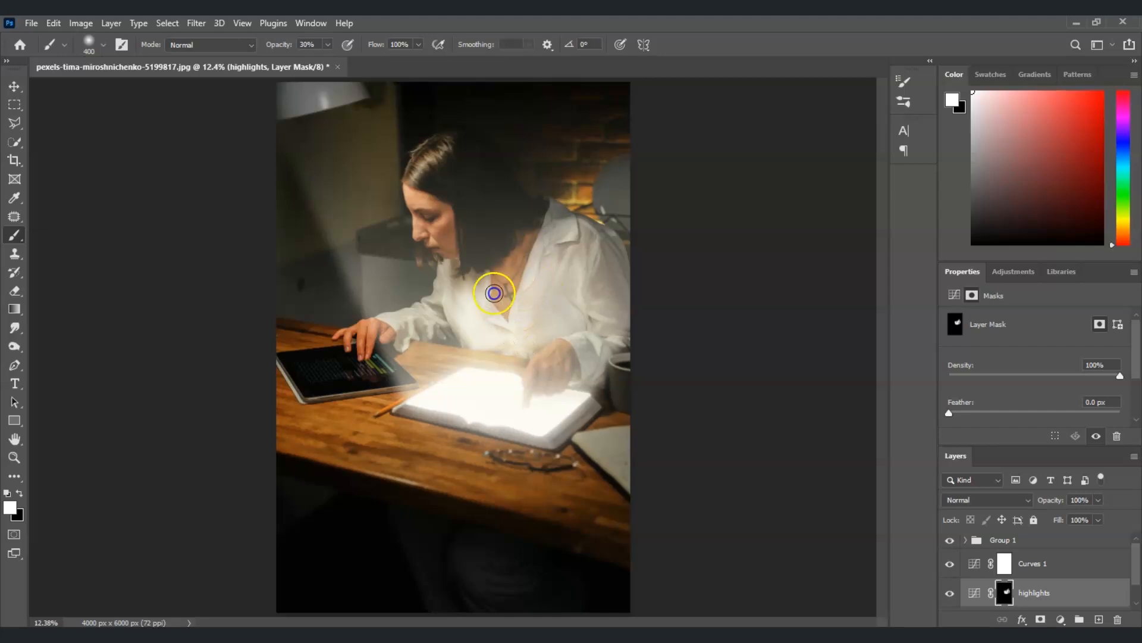
{"action": "key", "text": "bracketleft"}
{"action": "key", "text": "bracketleft"}
{"action": "left_click_drag", "start_coordinate": [618, 363], "coordinate": [613, 403]}
{"action": "left_click_drag", "start_coordinate": [404, 389], "coordinate": [309, 402]}
{"action": "mouse_move", "coordinate": [427, 329]}
{"action": "left_mouse_down"}
{"action": "mouse_move", "coordinate": [360, 349]}
{"action": "mouse_move", "coordinate": [314, 387]}
{"action": "left_mouse_up"}
{"action": "key", "text": "bracketright"}
{"action": "mouse_move", "coordinate": [440, 231]}
{"action": "left_mouse_down"}
{"action": "mouse_move", "coordinate": [416, 199]}
{"action": "mouse_move", "coordinate": [442, 245]}
{"action": "mouse_move", "coordinate": [439, 323]}
{"action": "mouse_move", "coordinate": [425, 334]}
{"action": "left_mouse_up"}
{"action": "key", "text": "bracketright"}
{"action": "key", "text": "bracketright"}
{"action": "mouse_move", "coordinate": [558, 286]}
{"action": "left_mouse_down"}
{"action": "mouse_move", "coordinate": [573, 350]}
{"action": "mouse_move", "coordinate": [543, 406]}
{"action": "left_mouse_up"}
{"action": "left_click_drag", "start_coordinate": [627, 397], "coordinate": [607, 387]}
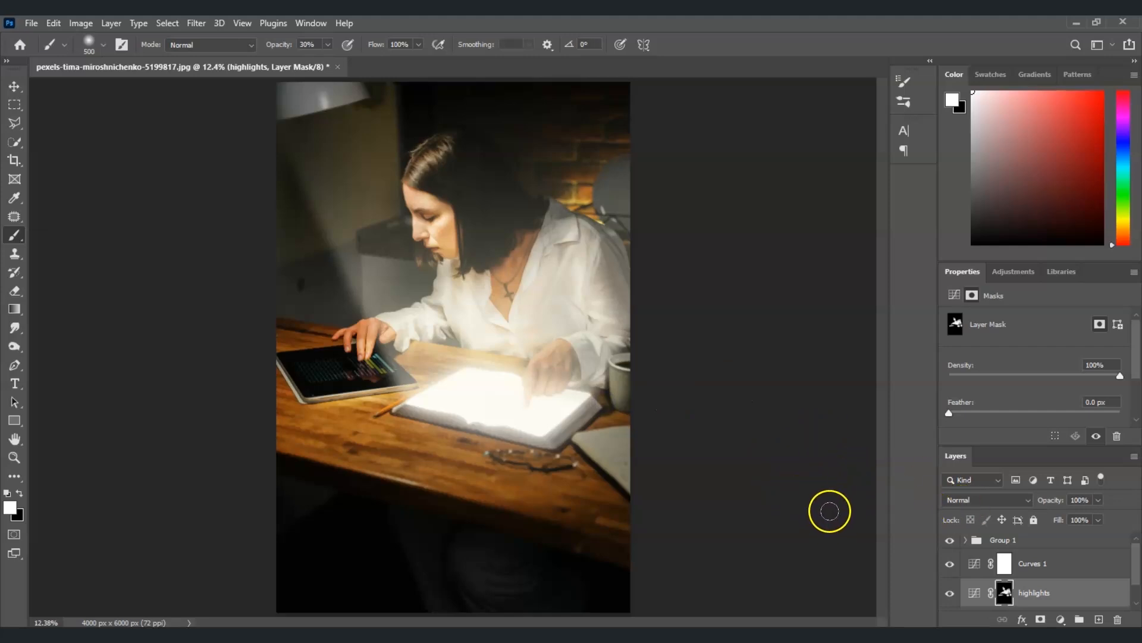
Add a Curves adjustment above the highlights layer, pull its midtones down to darken the photo, and select its mask.
{"action": "scroll", "coordinate": [999, 578], "scroll_direction": "down", "scroll_amount": 1}
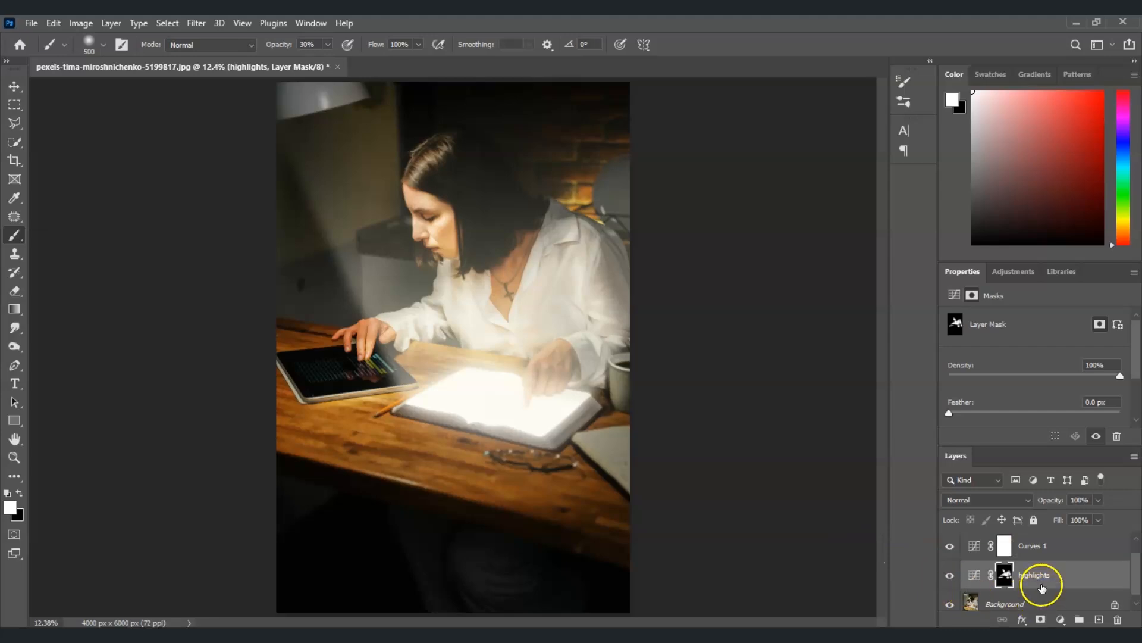
{"action": "left_click", "coordinate": [1043, 581]}
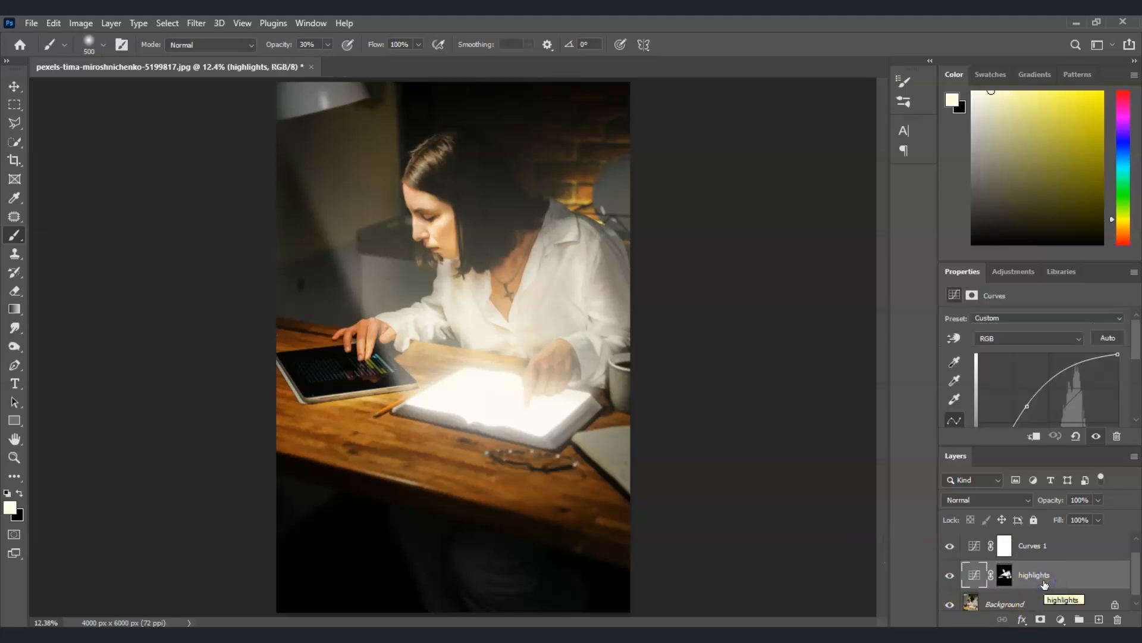
{"action": "left_click", "coordinate": [1062, 620]}
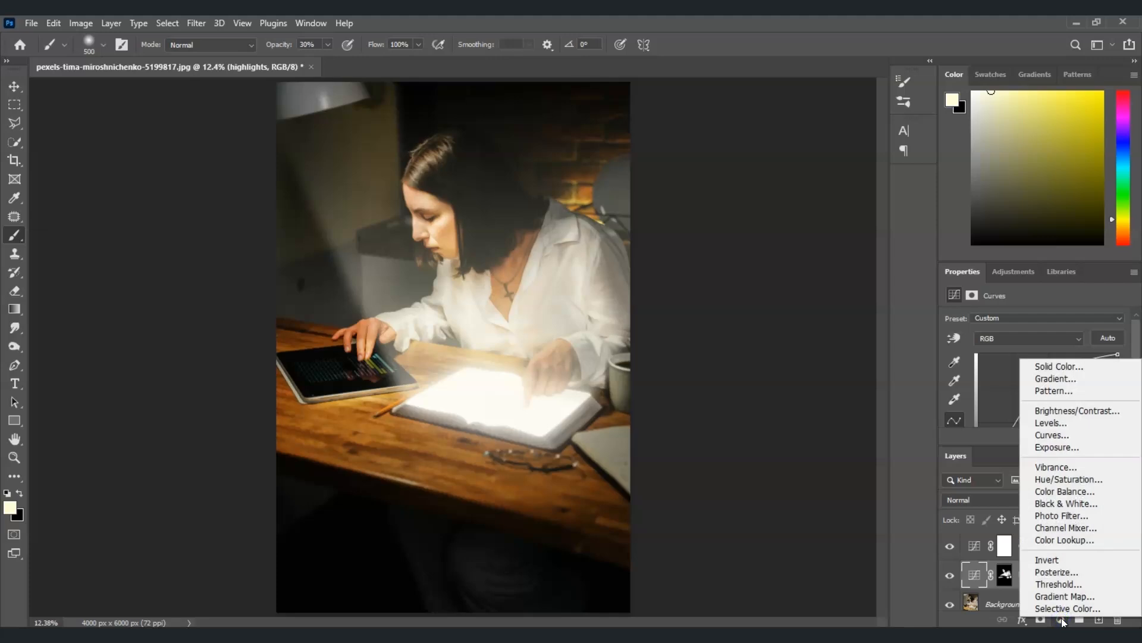
{"action": "left_click", "coordinate": [1052, 435]}
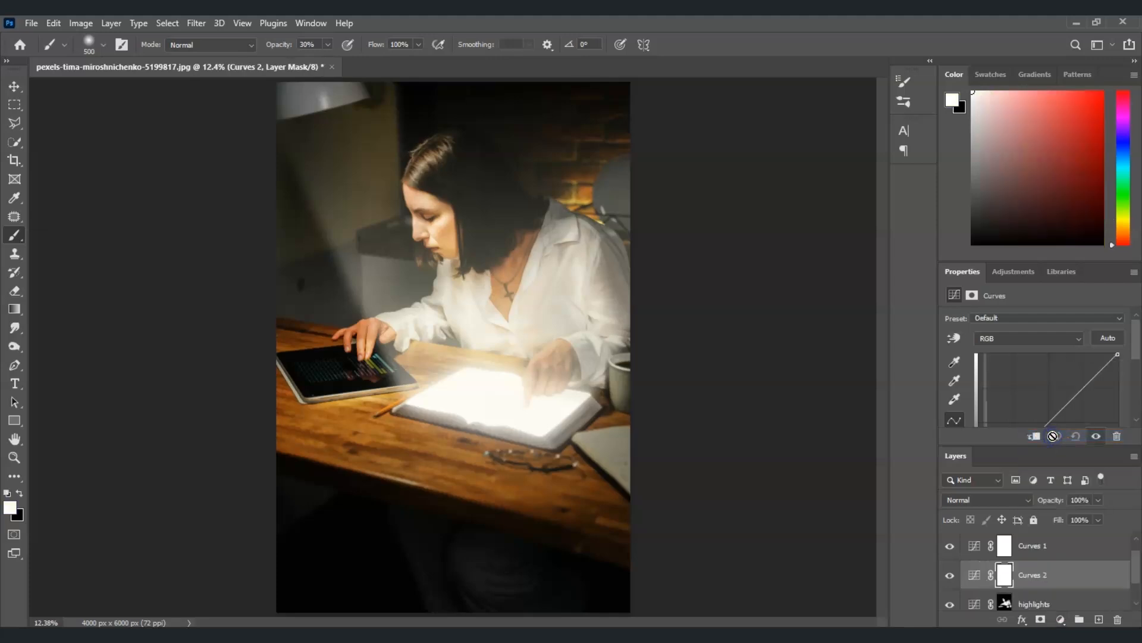
{"action": "scroll", "coordinate": [1079, 394], "scroll_direction": "down", "scroll_amount": 2}
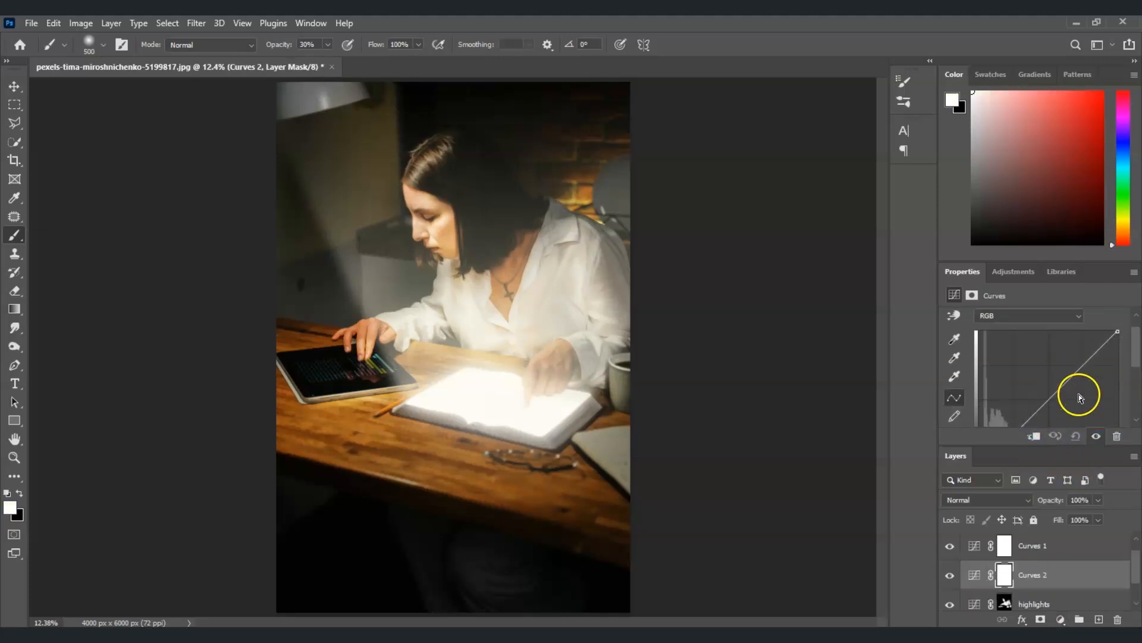
{"action": "left_click", "coordinate": [1050, 377]}
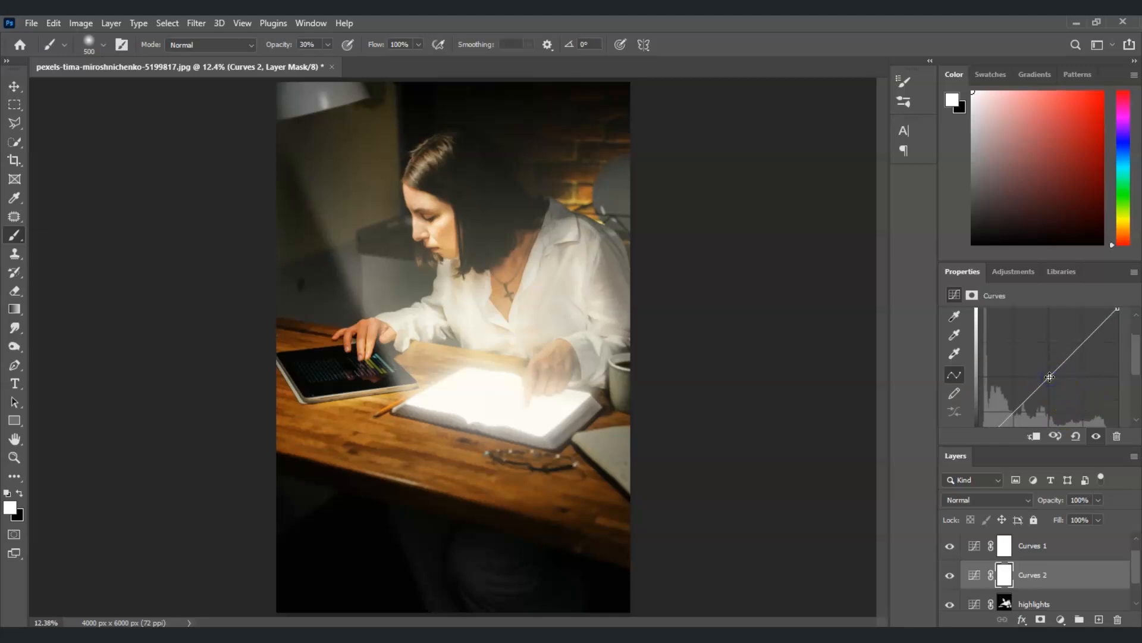
{"action": "mouse_move", "coordinate": [1052, 376]}
{"action": "left_mouse_down"}
{"action": "mouse_move", "coordinate": [1074, 385]}
{"action": "mouse_move", "coordinate": [1067, 393]}
{"action": "left_mouse_up"}
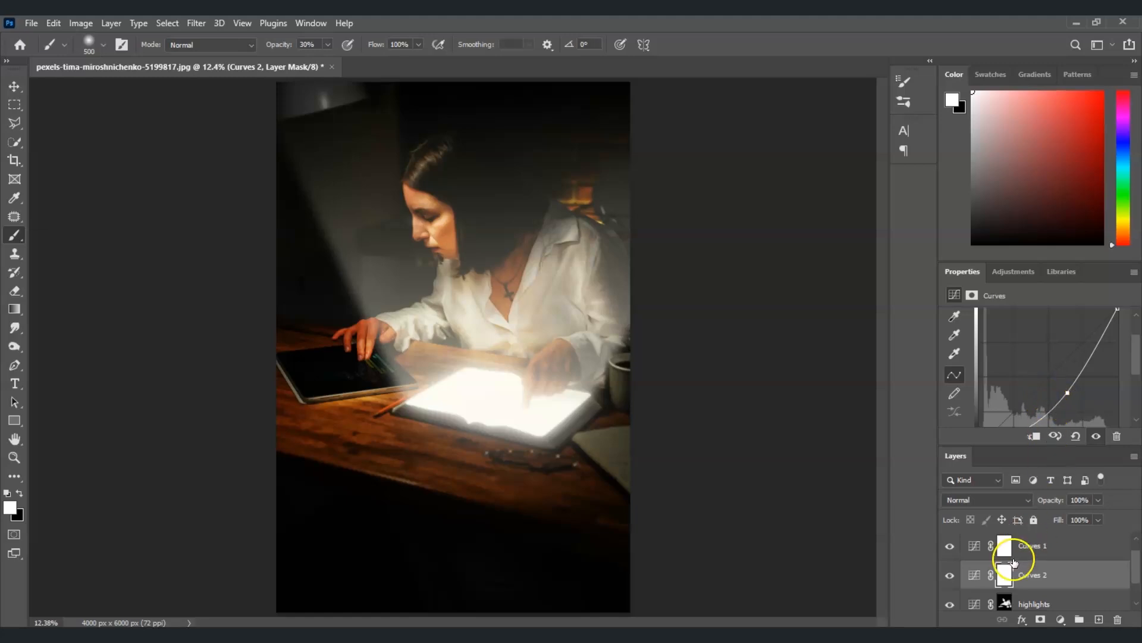
{"action": "left_click", "coordinate": [1005, 577]}
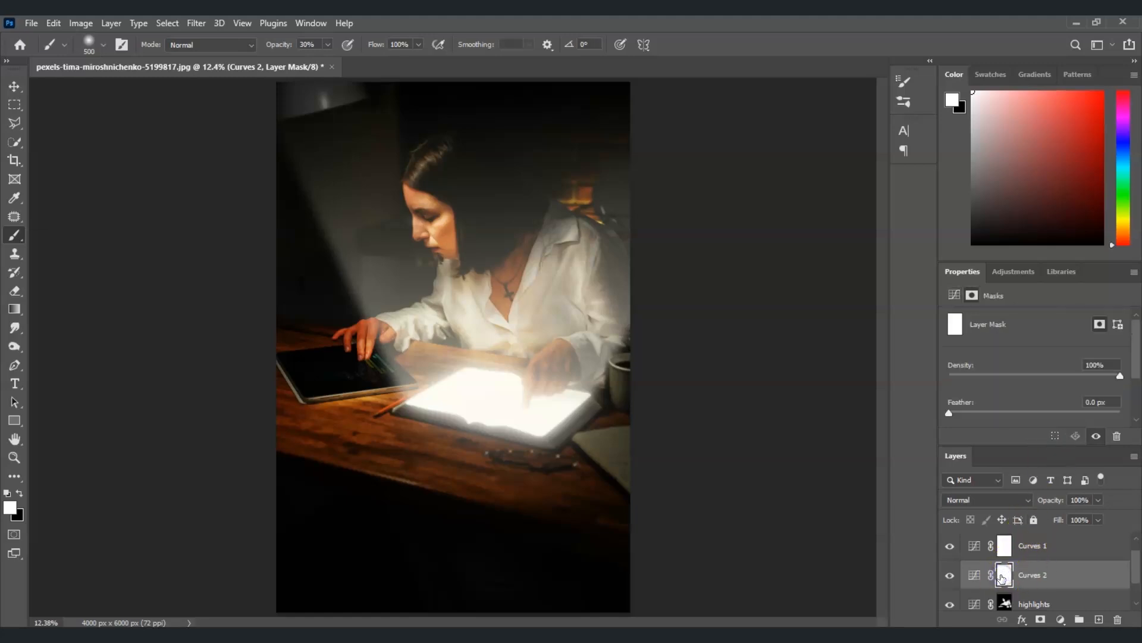
Invert the darkening Curves layer's mask to black and paint white along the shirt's shoulder, hand, sleeve and chin, reducing the brush to 200.
{"action": "key", "text": "ctrl+i"}
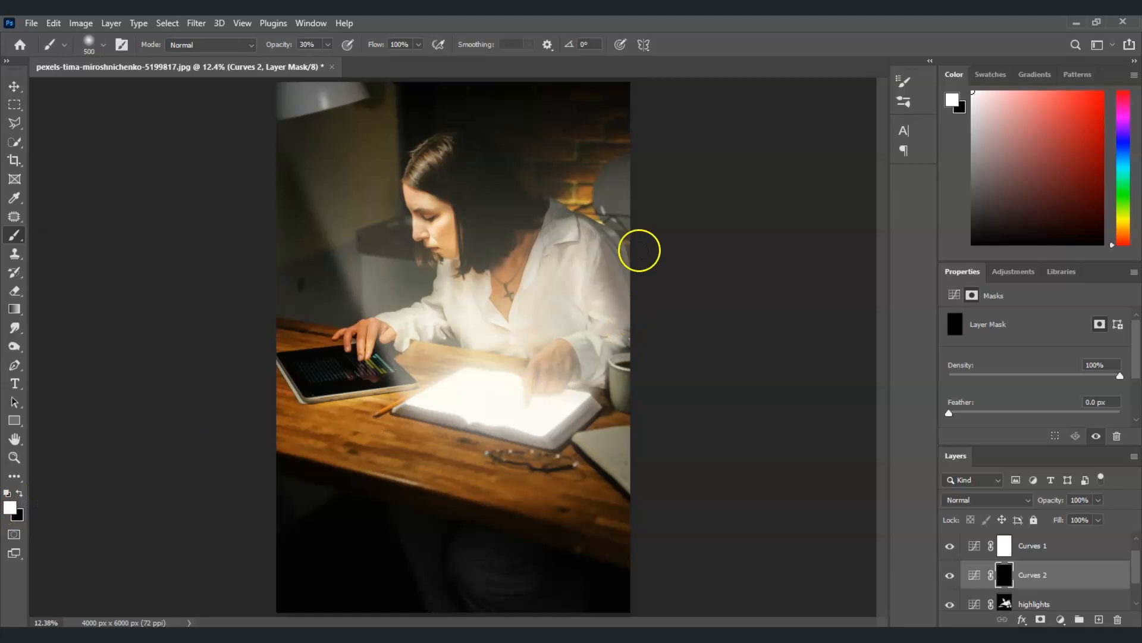
{"action": "mouse_move", "coordinate": [554, 207]}
{"action": "left_mouse_down"}
{"action": "mouse_move", "coordinate": [607, 229]}
{"action": "mouse_move", "coordinate": [634, 282]}
{"action": "mouse_move", "coordinate": [610, 234]}
{"action": "left_mouse_up"}
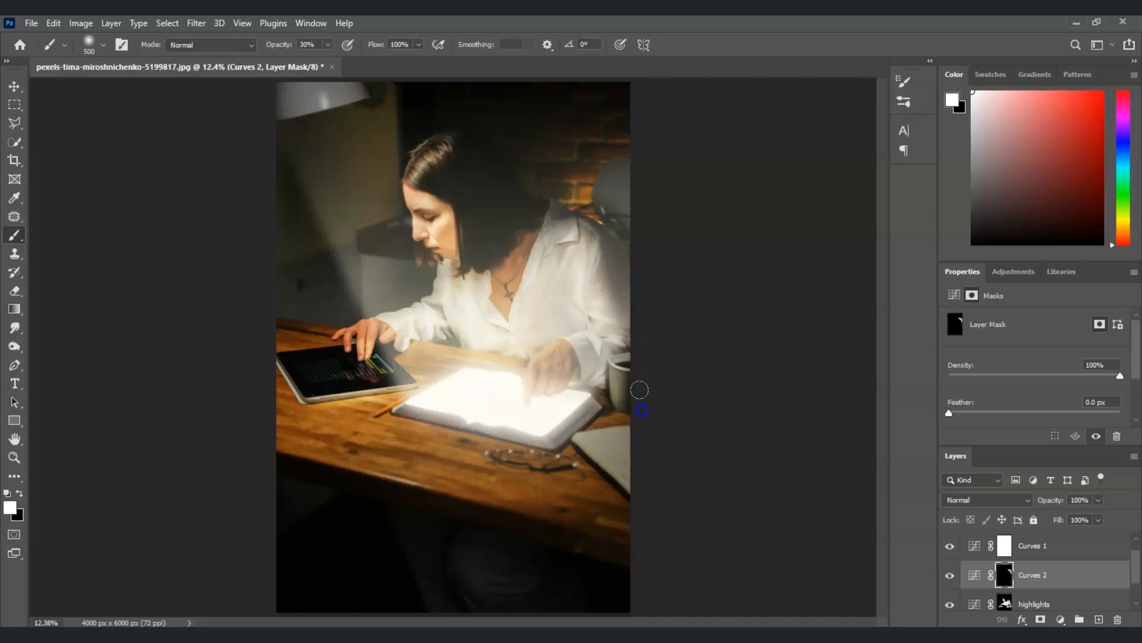
{"action": "key", "text": "bracketleft"}
{"action": "key", "text": "bracketleft"}
{"action": "key", "text": "bracketleft"}
{"action": "left_click", "coordinate": [335, 336]}
{"action": "left_click_drag", "start_coordinate": [388, 317], "coordinate": [446, 262]}
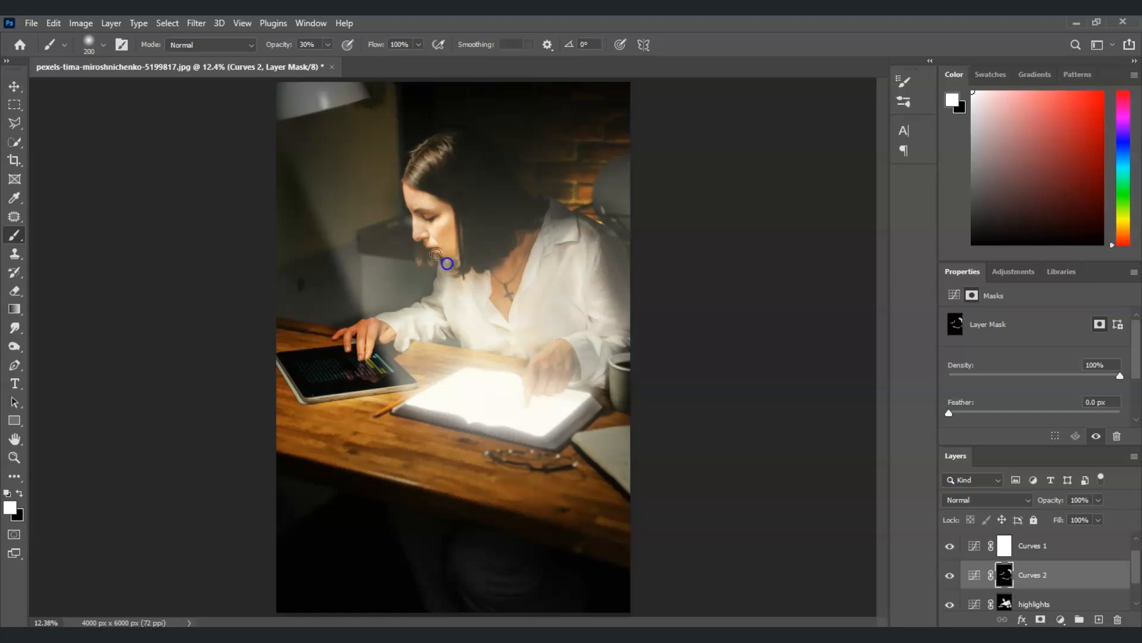
Paint white on the same mask over the lamp, hair, shirt folds and cup with a larger brush, returning to size 200 for finer areas.
{"action": "key", "text": "bracketright"}
{"action": "key", "text": "bracketright"}
{"action": "key", "text": "bracketright"}
{"action": "left_click_drag", "start_coordinate": [357, 95], "coordinate": [288, 107]}
{"action": "left_click_drag", "start_coordinate": [440, 142], "coordinate": [412, 179]}
{"action": "left_click_drag", "start_coordinate": [520, 248], "coordinate": [586, 232]}
{"action": "left_click_drag", "start_coordinate": [589, 380], "coordinate": [613, 343]}
{"action": "left_click", "coordinate": [446, 273]}
{"action": "key", "text": "bracketleft"}
{"action": "key", "text": "bracketleft"}
{"action": "key", "text": "bracketleft"}
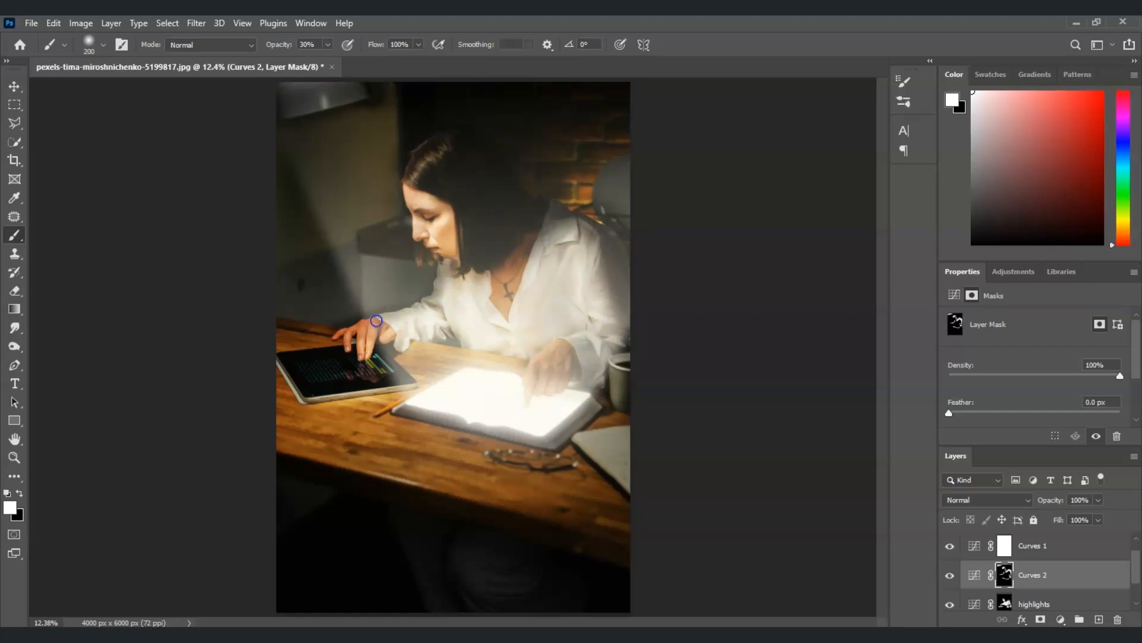
{"action": "left_click_drag", "start_coordinate": [579, 247], "coordinate": [604, 284]}
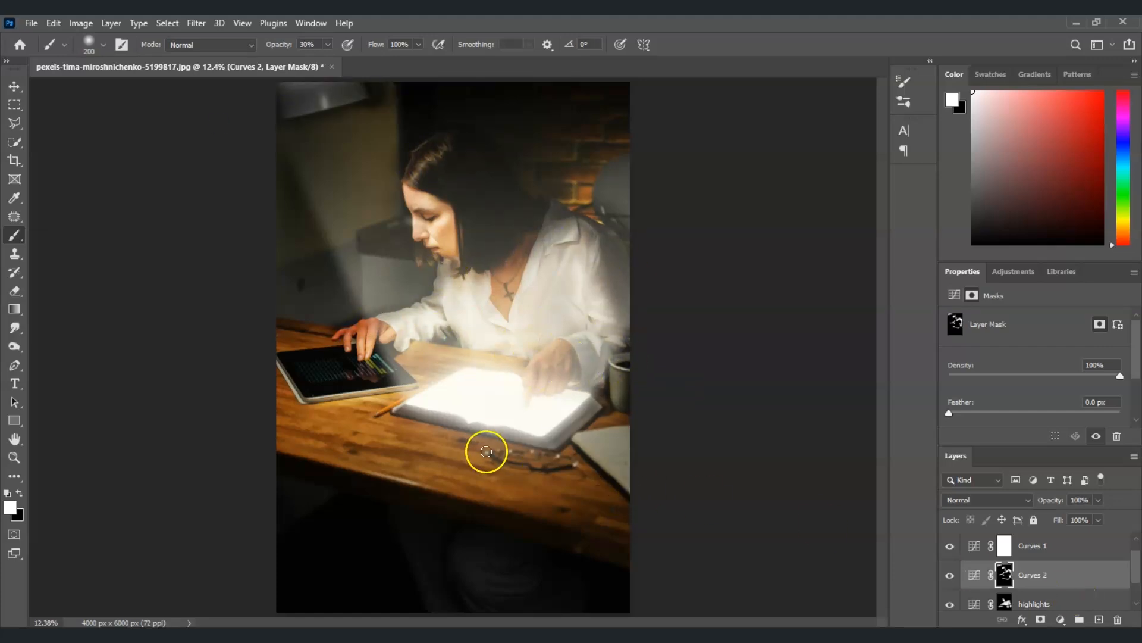
Rename the masked darkening Curves layer "shadow".
{"action": "left_click", "coordinate": [458, 400], "text": "alt"}
{"action": "double_click", "coordinate": [1049, 581]}
{"action": "type", "text": "s"}
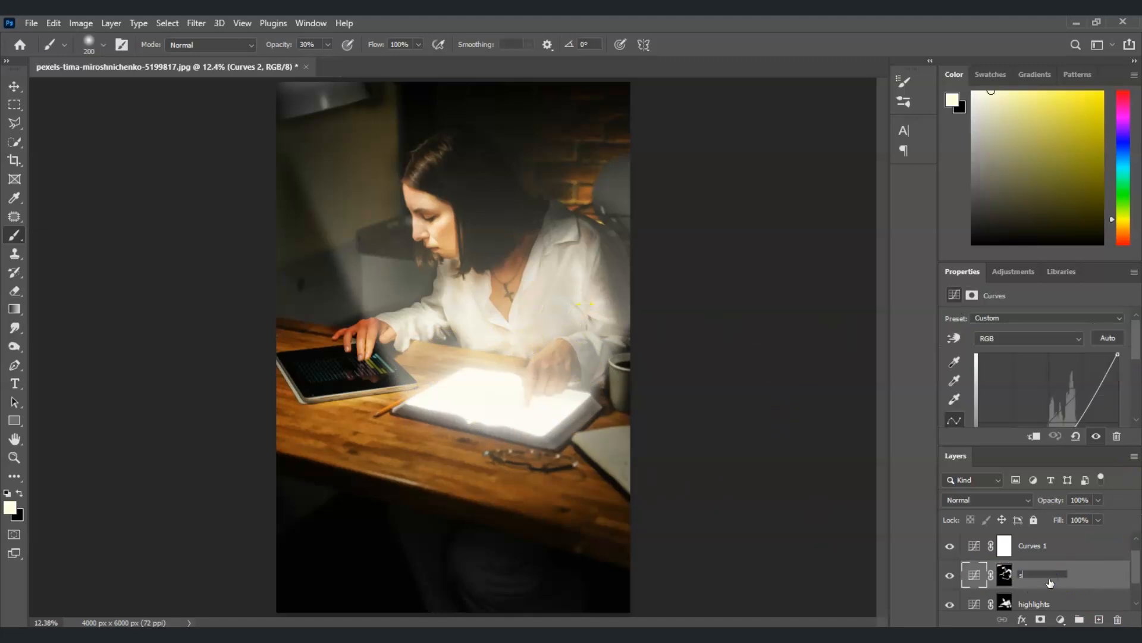
{"action": "key", "text": "Return"}
Darken the overall photo further by shifting the midtone point of the Curves 1 adjustment toward the shadows.
{"action": "left_click", "coordinate": [1056, 545]}
{"action": "key", "text": "d"}
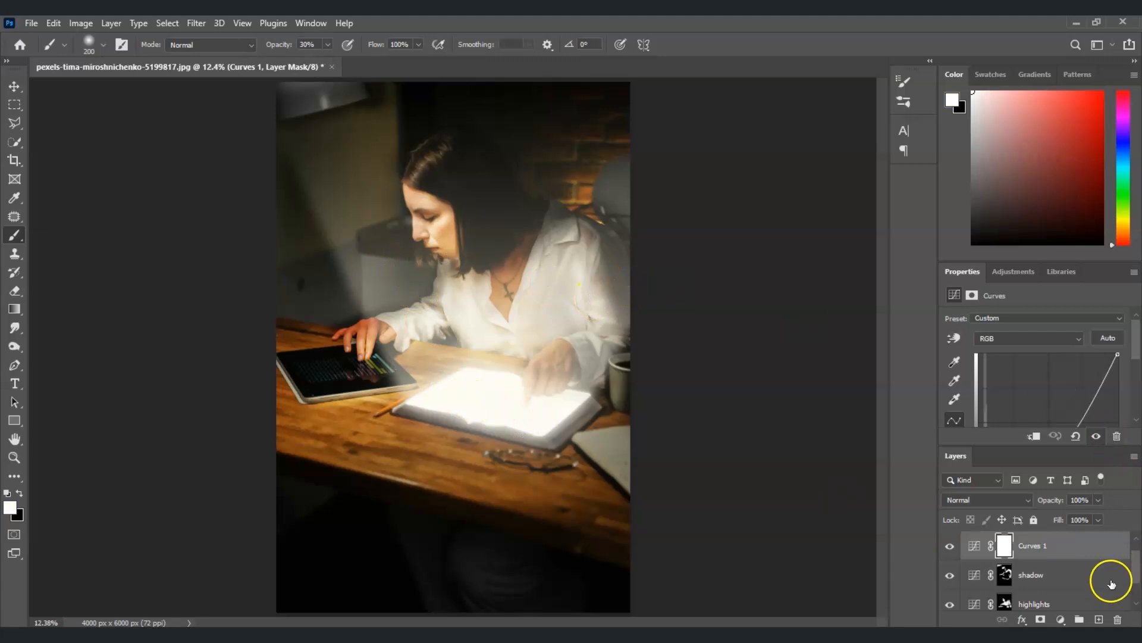
{"action": "scroll", "coordinate": [1053, 553], "scroll_direction": "up", "scroll_amount": 1}
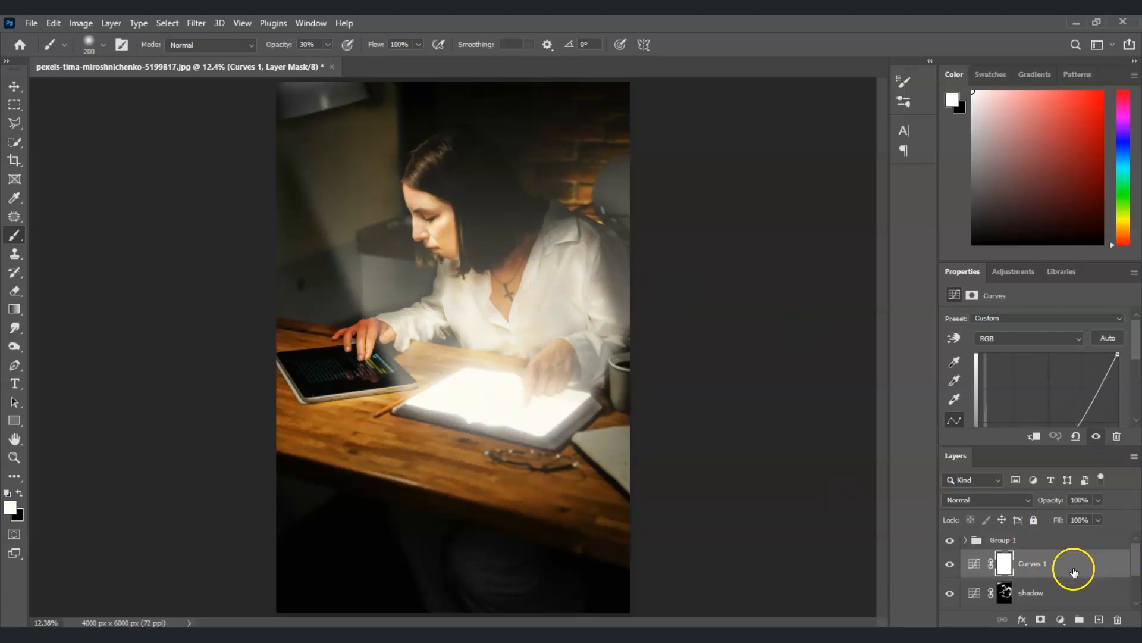
{"action": "left_click", "coordinate": [1059, 563]}
{"action": "left_click_drag", "start_coordinate": [1026, 565], "coordinate": [1049, 438]}
{"action": "scroll", "coordinate": [1053, 410], "scroll_direction": "down", "scroll_amount": 2}
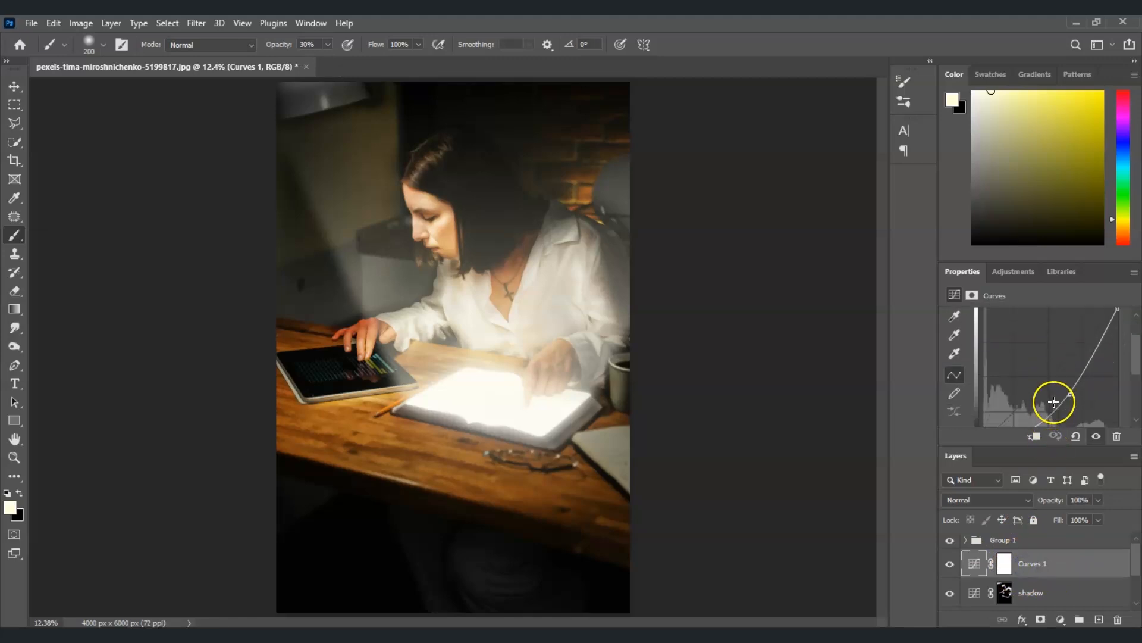
{"action": "left_click_drag", "start_coordinate": [1069, 395], "coordinate": [1074, 396]}
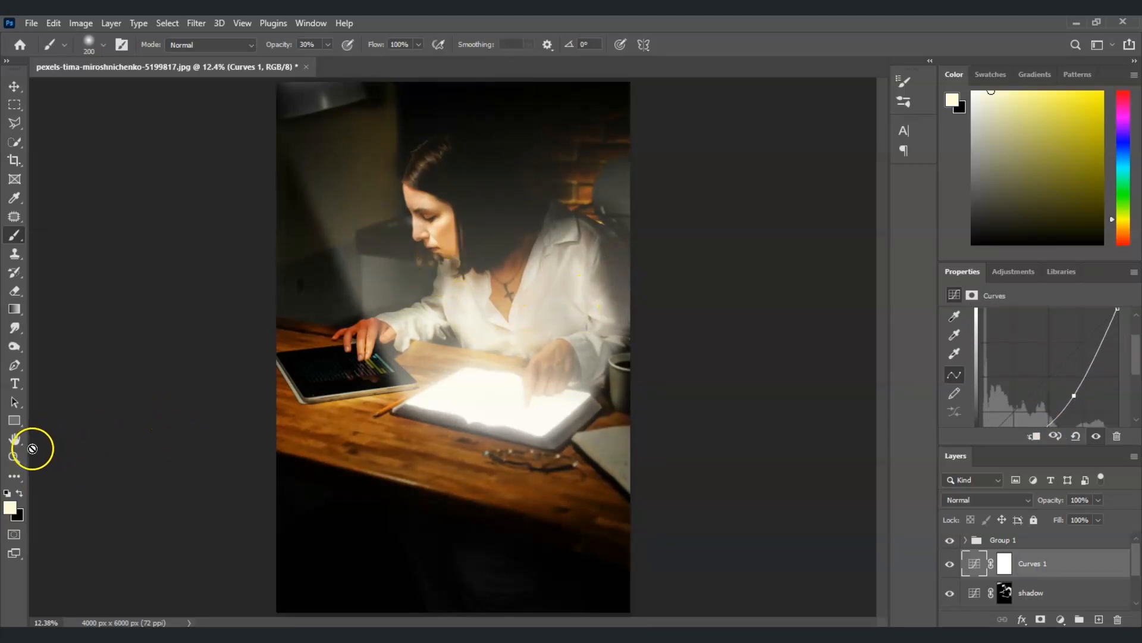
Place a copy of the original Background at the top of the layer stack and hide it to compare before and after.
{"action": "left_click", "coordinate": [14, 457]}
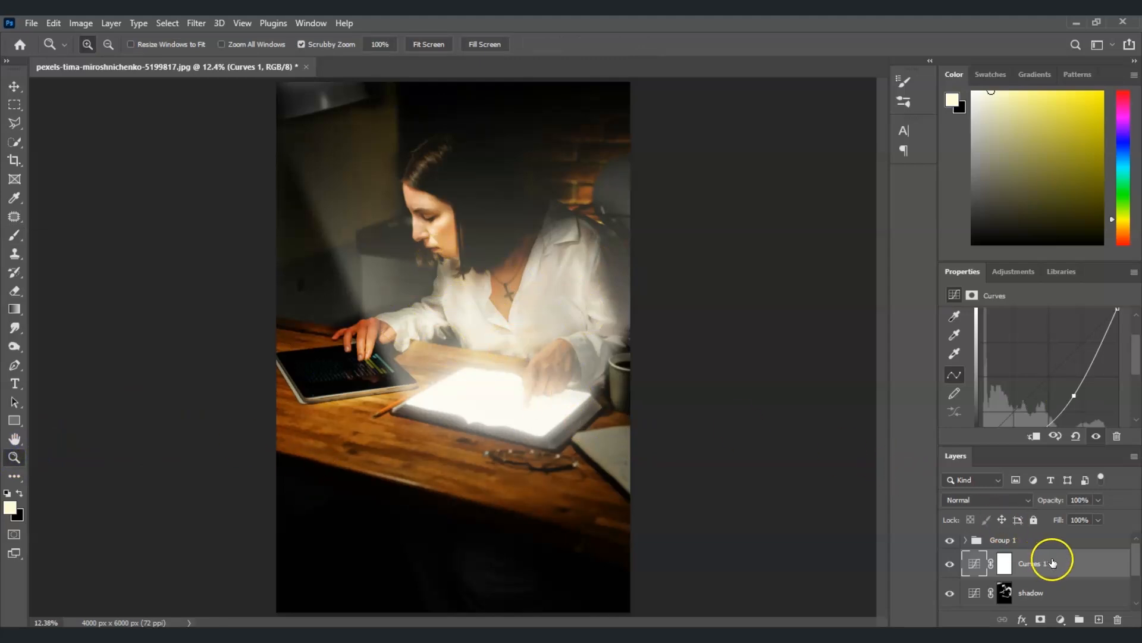
{"action": "left_click_drag", "start_coordinate": [1134, 557], "coordinate": [1136, 585]}
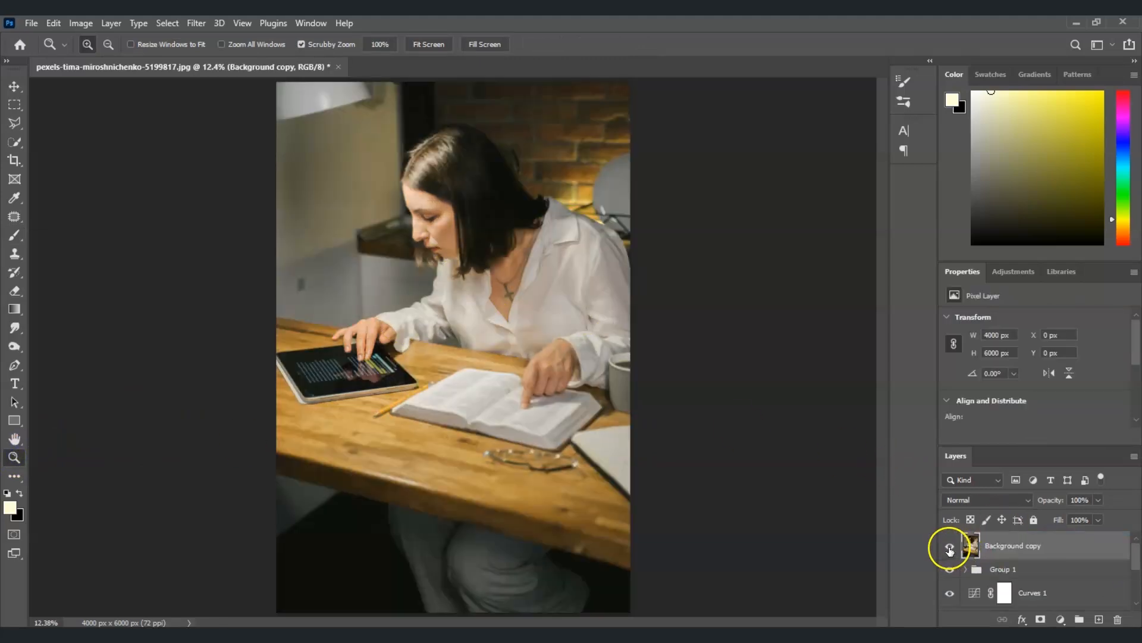
{"action": "left_click", "coordinate": [949, 548]}
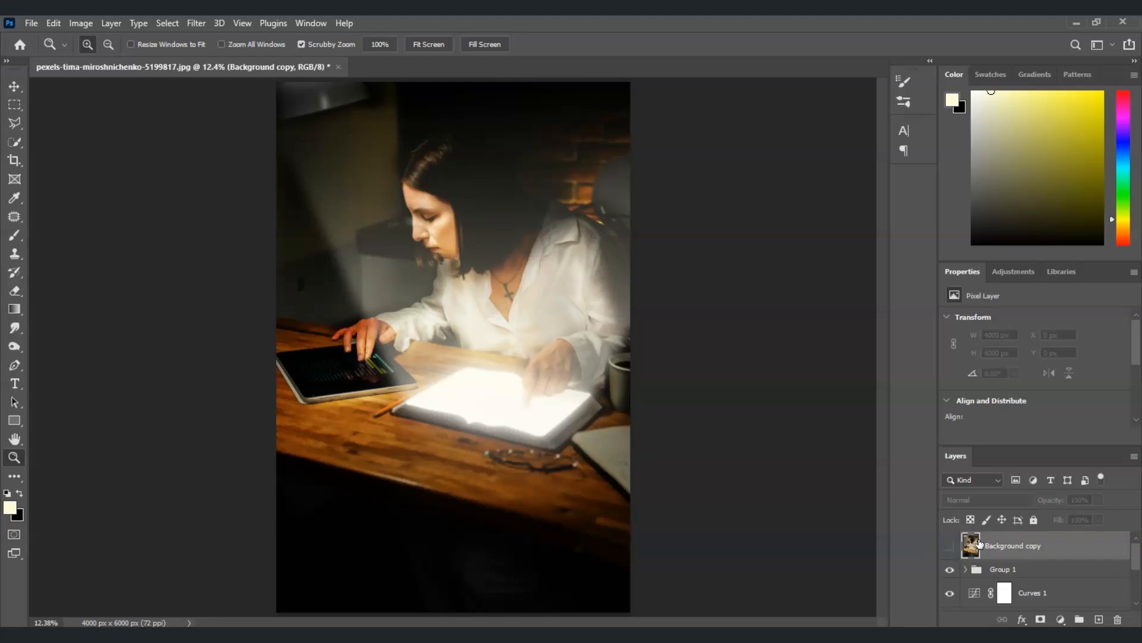